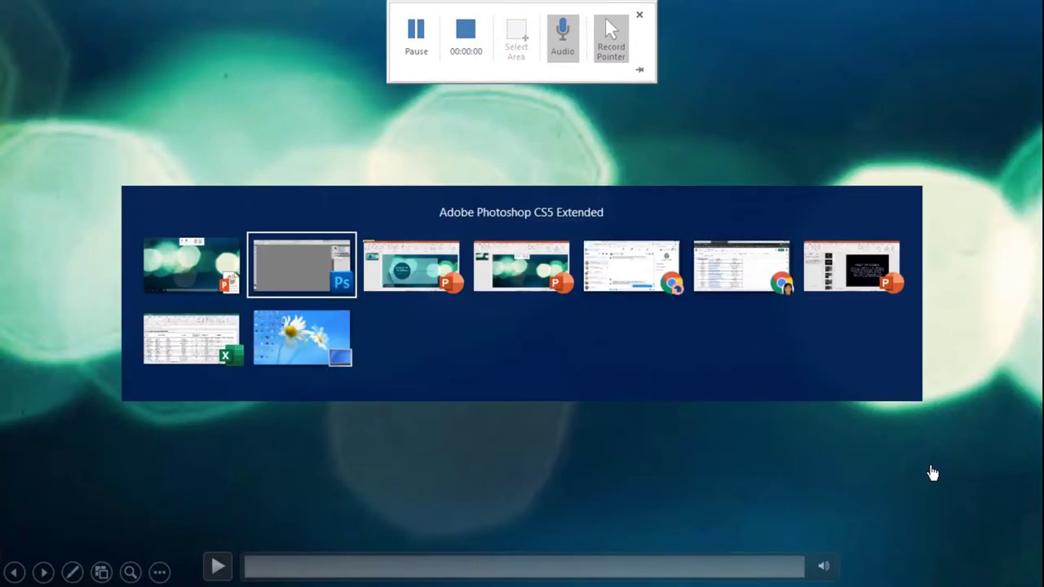
key("alt+Tab")
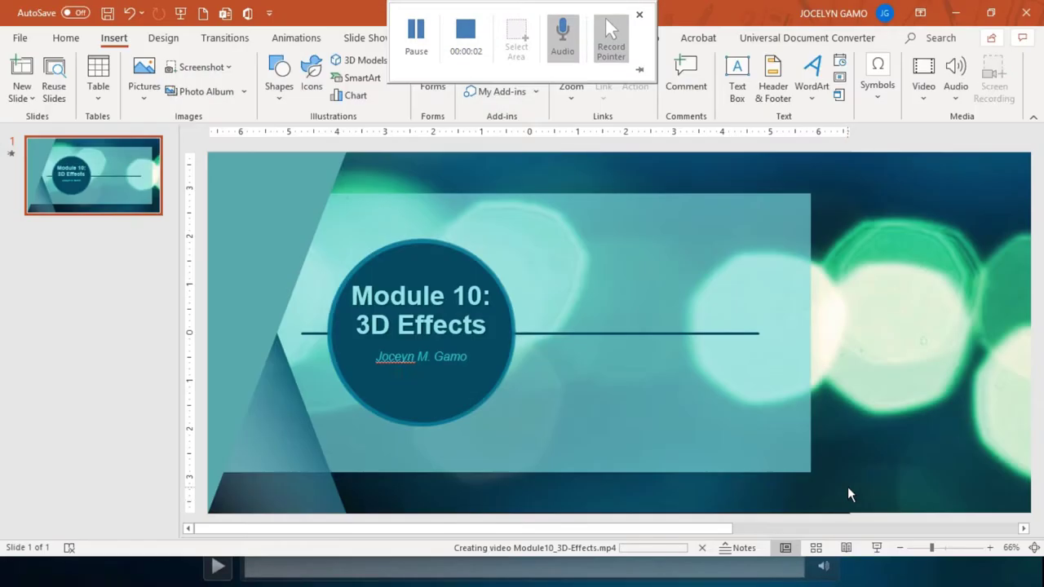
Play the 'Module 10: 3D Effects' title slide show in PowerPoint through to its end.
left_click(877, 548)
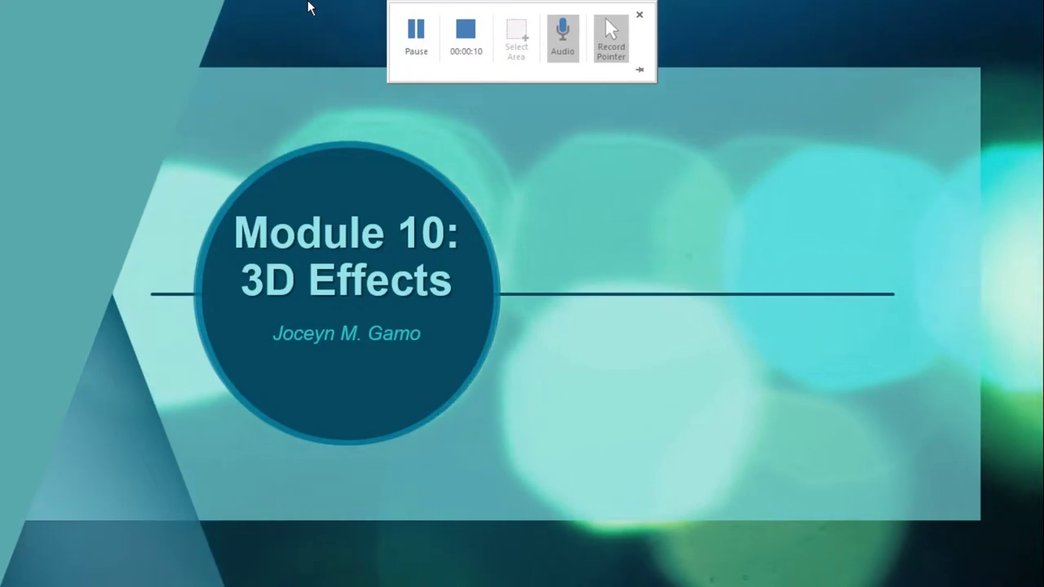
key("Right")
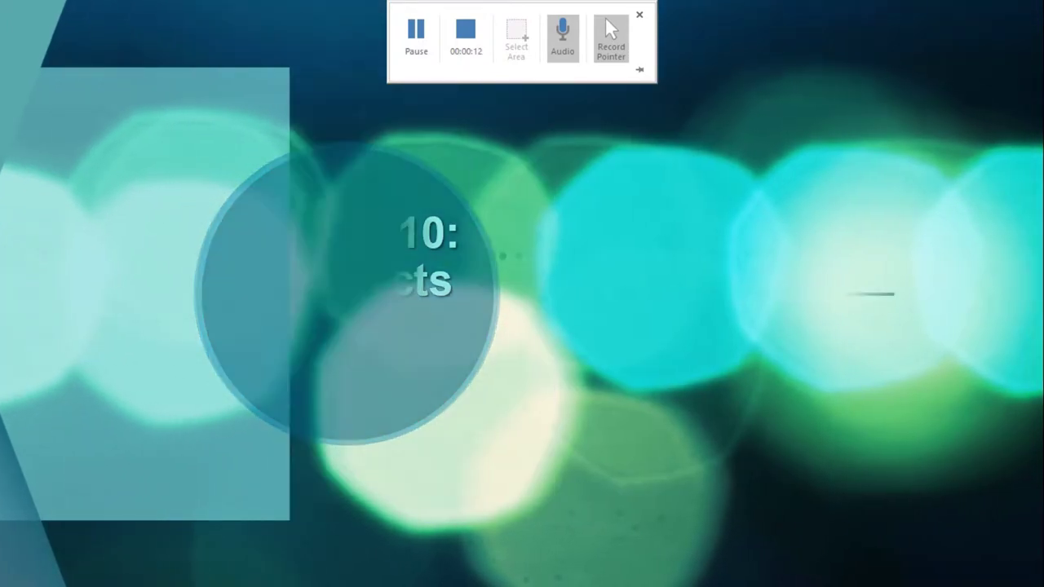
key("Right")
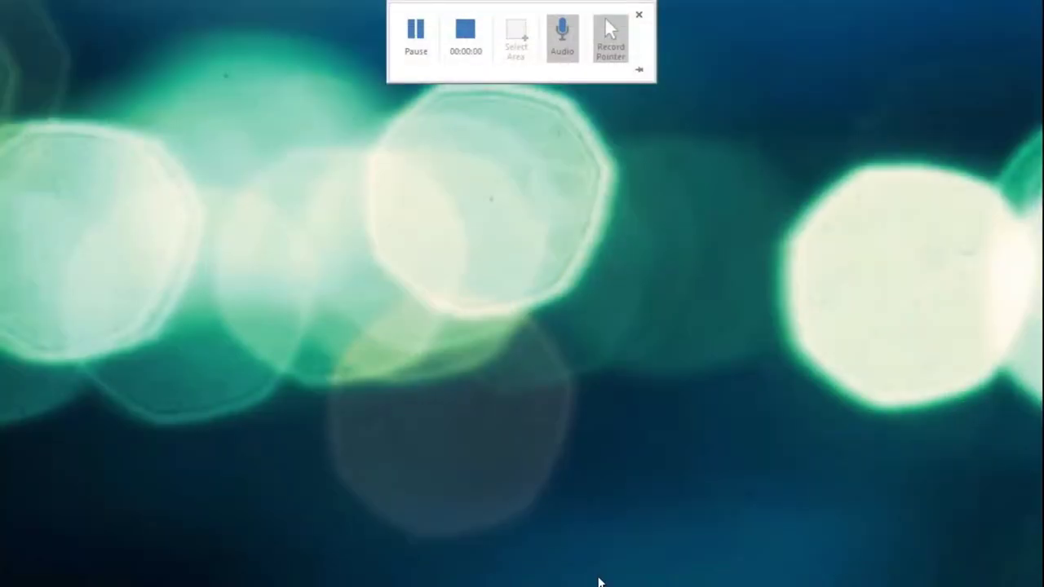
End the slide show and bring Photoshop to the front.
right_click(598, 575)
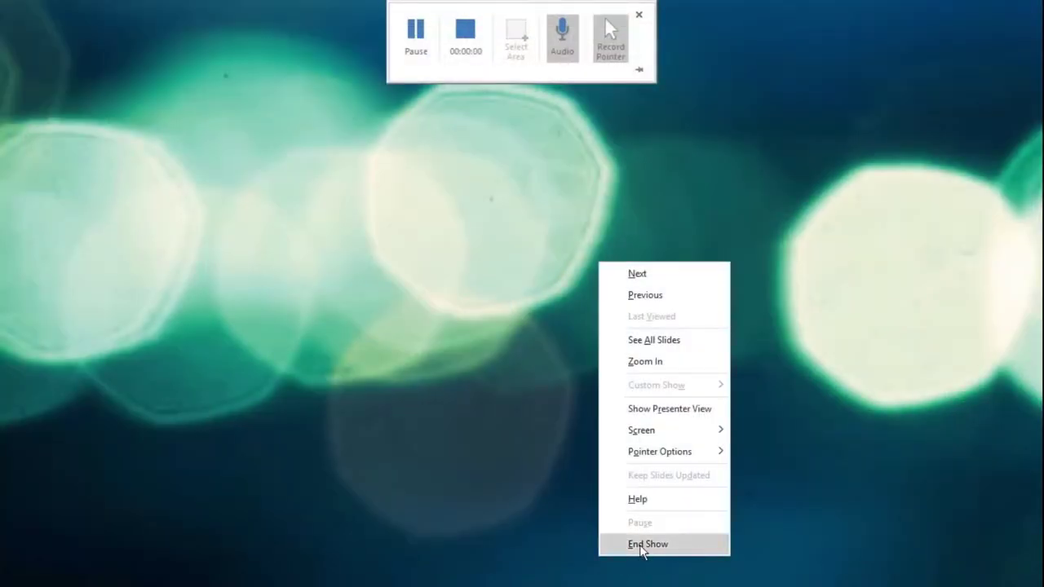
left_click(633, 544)
left_click(604, 572)
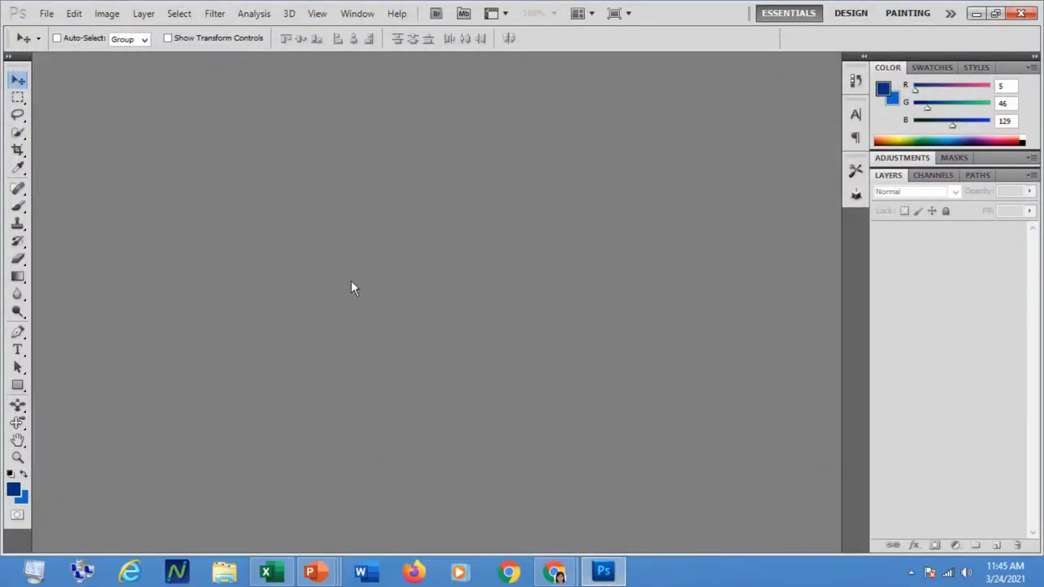
Create a new 1920×1080 white document and convert its Background into Layer 0.
left_click(49, 14)
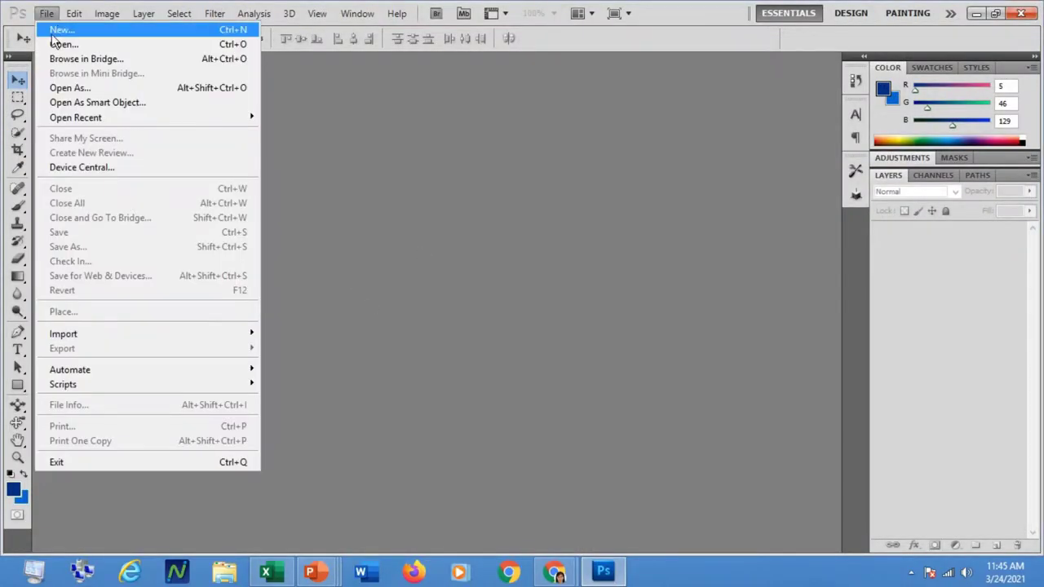
left_click(57, 25)
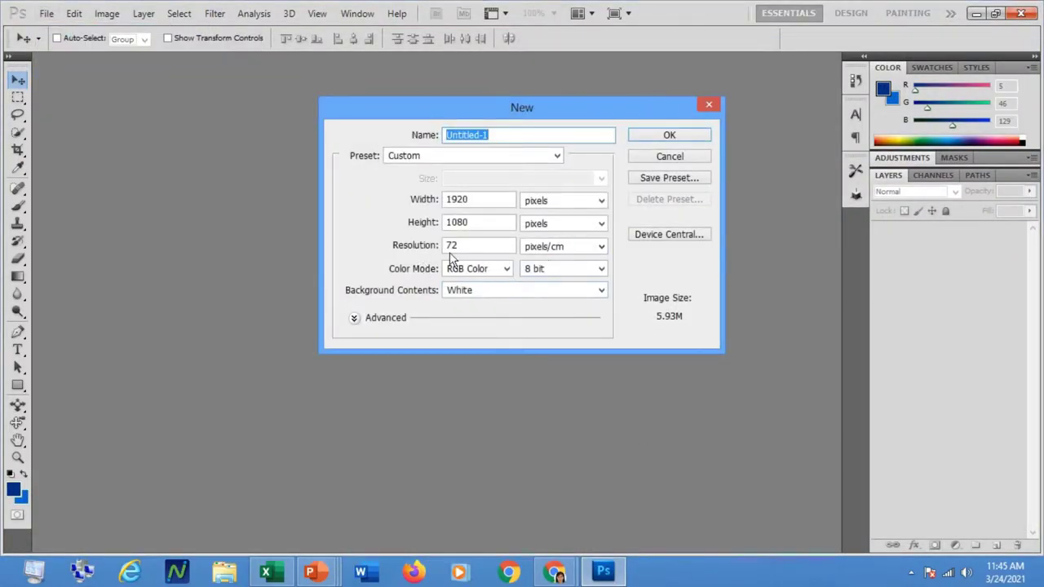
left_click(669, 136)
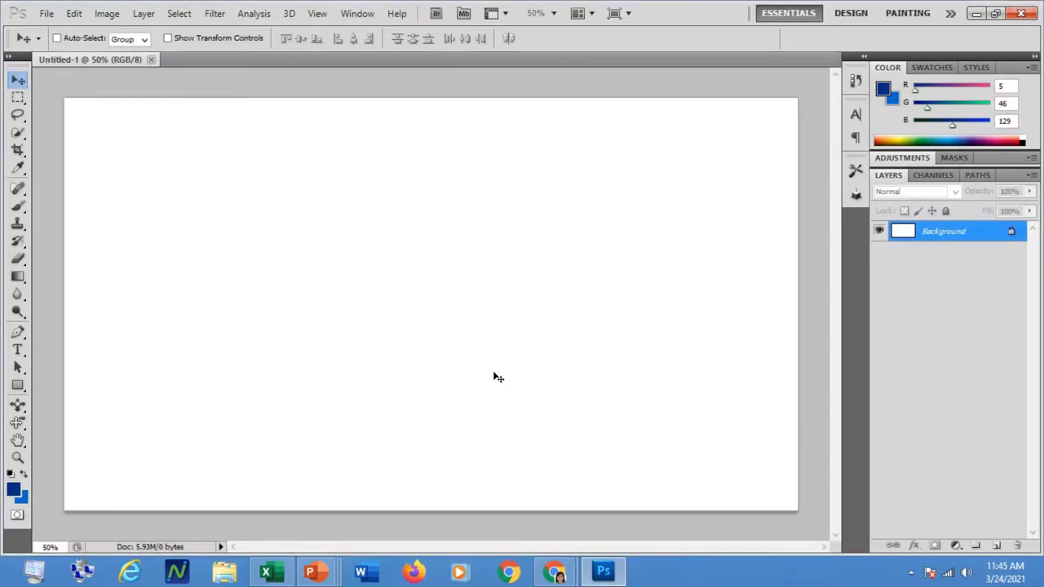
double_click(919, 236)
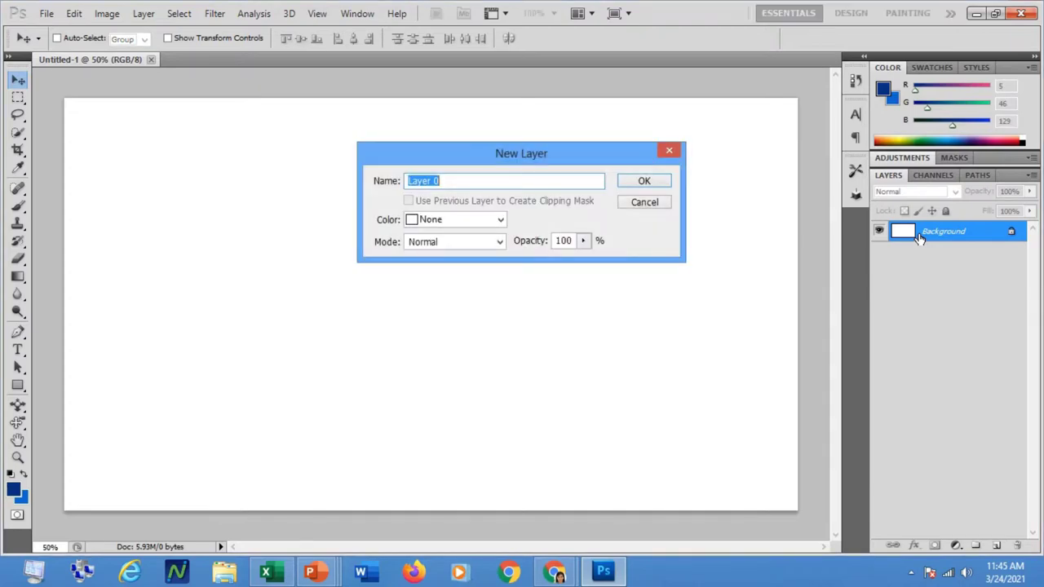
key("Return")
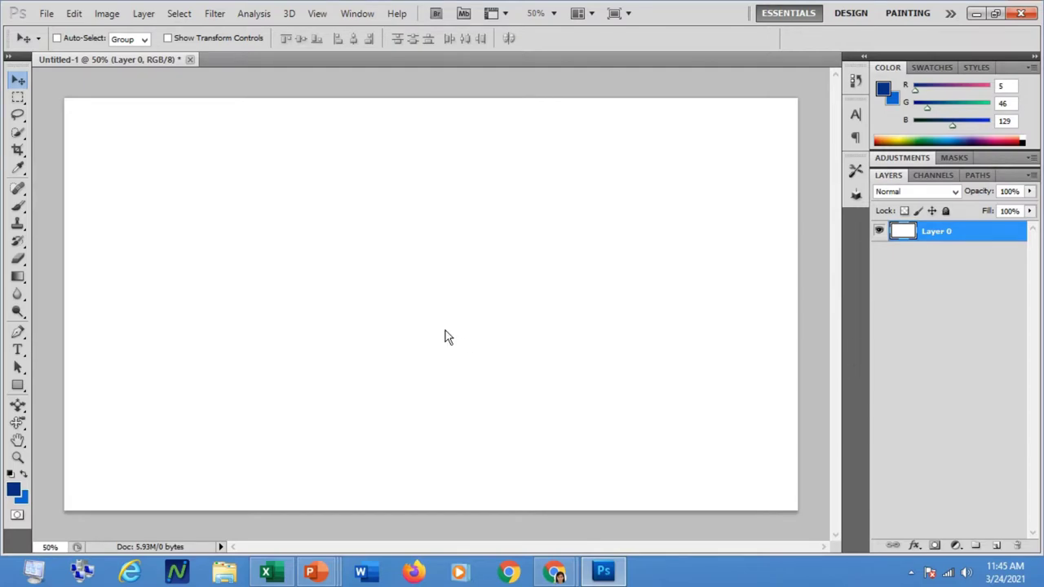
Duplicate Layer 0 as Layer 0 copy.
right_click(944, 233)
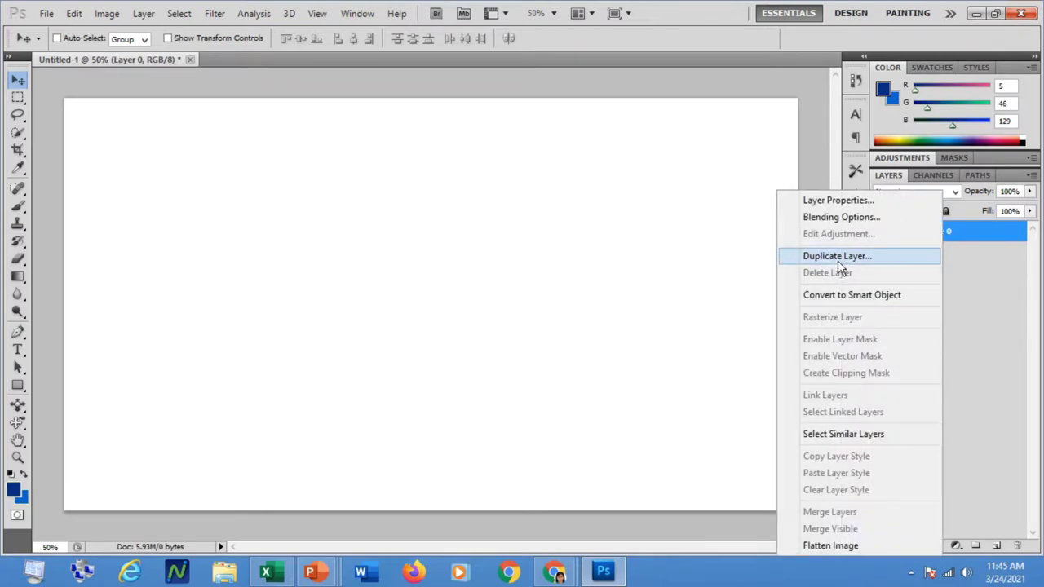
left_click(688, 46)
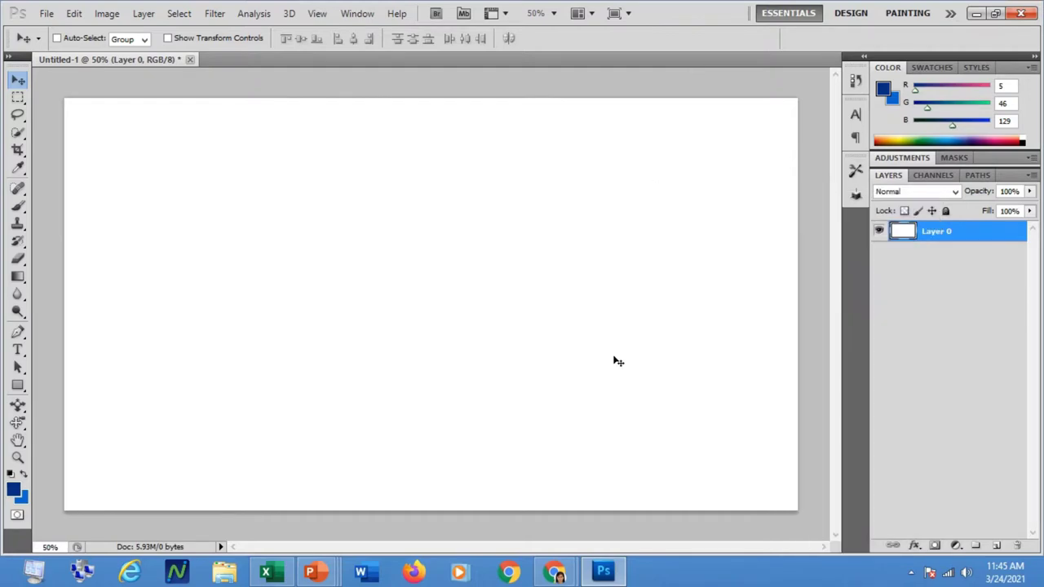
key("ctrl+j")
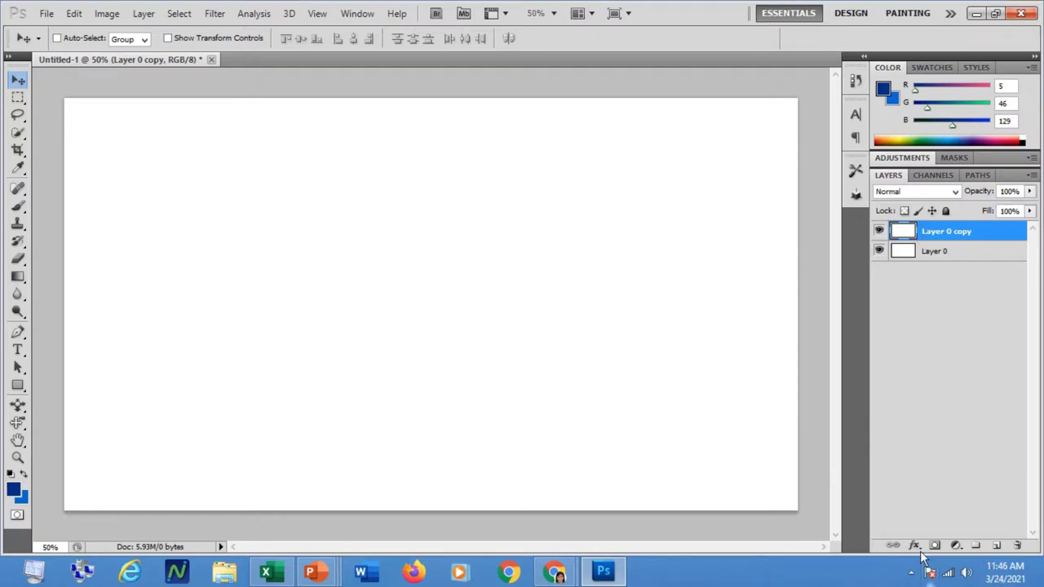
Give Layer 0 copy a blue Foreground to Background Gradient Overlay.
left_click(19, 281)
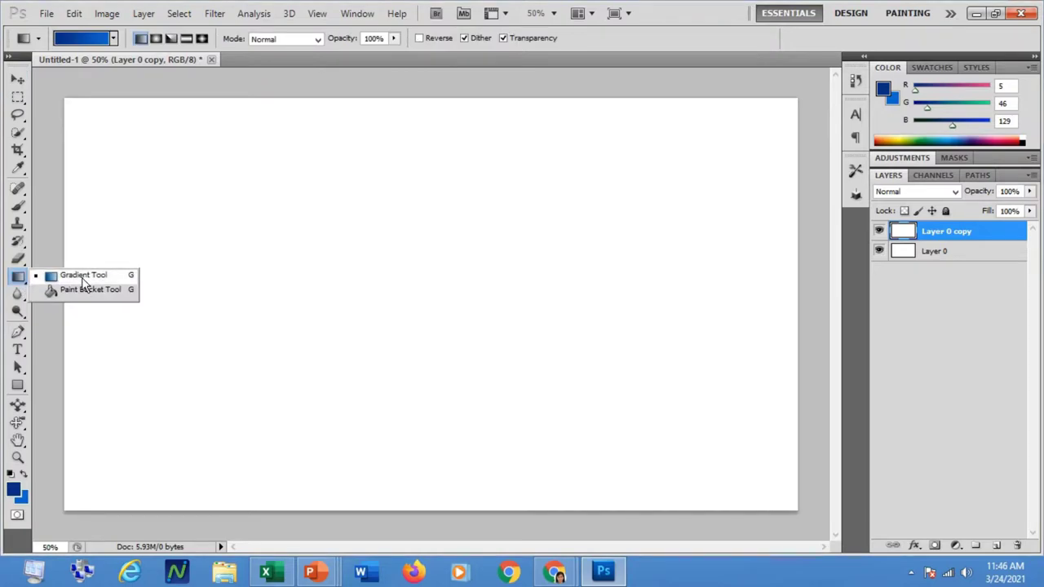
left_click(913, 545)
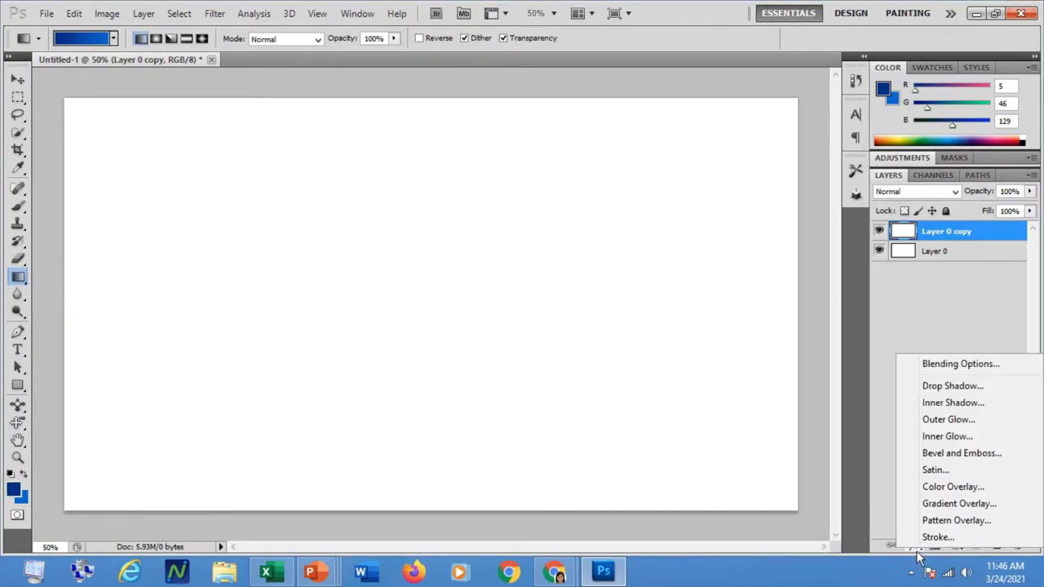
left_click(946, 503)
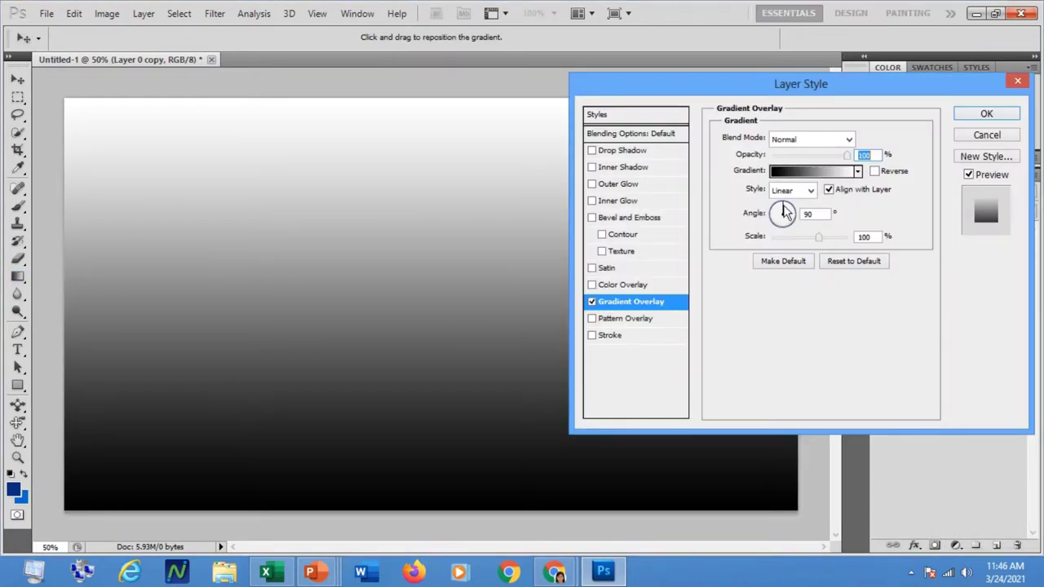
left_click(814, 171)
left_click(391, 118)
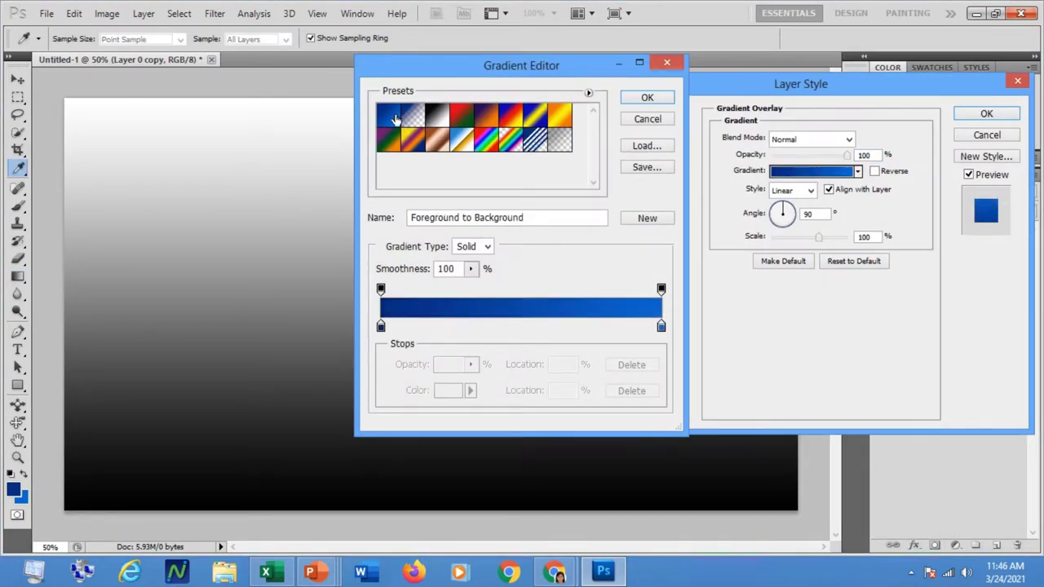
left_click(647, 98)
left_click(985, 113)
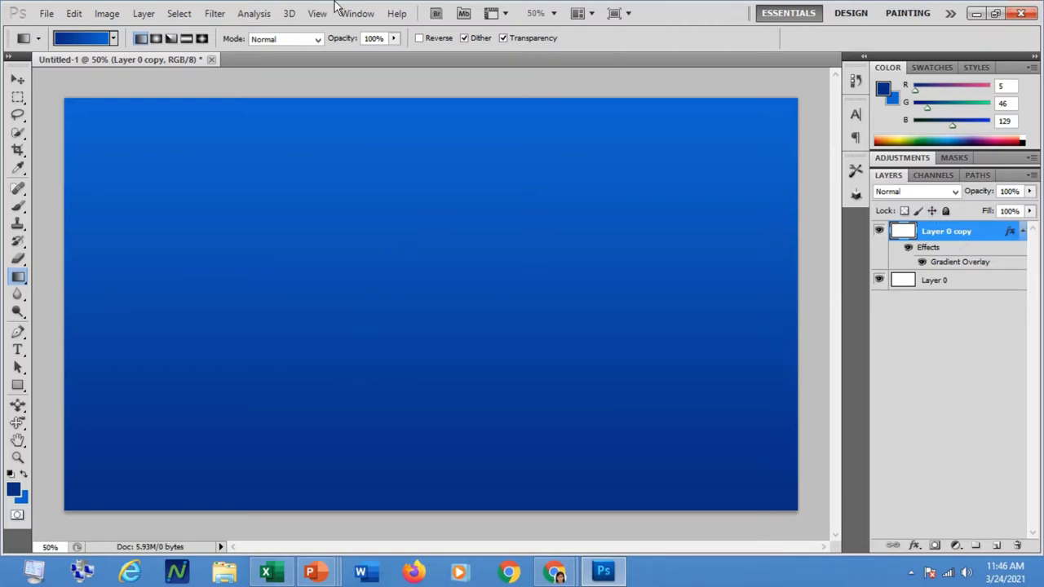
Turn Layer 0 copy into a cube with 3D > New Shape From Layer > Cube, redoing it after an undo.
left_click(289, 14)
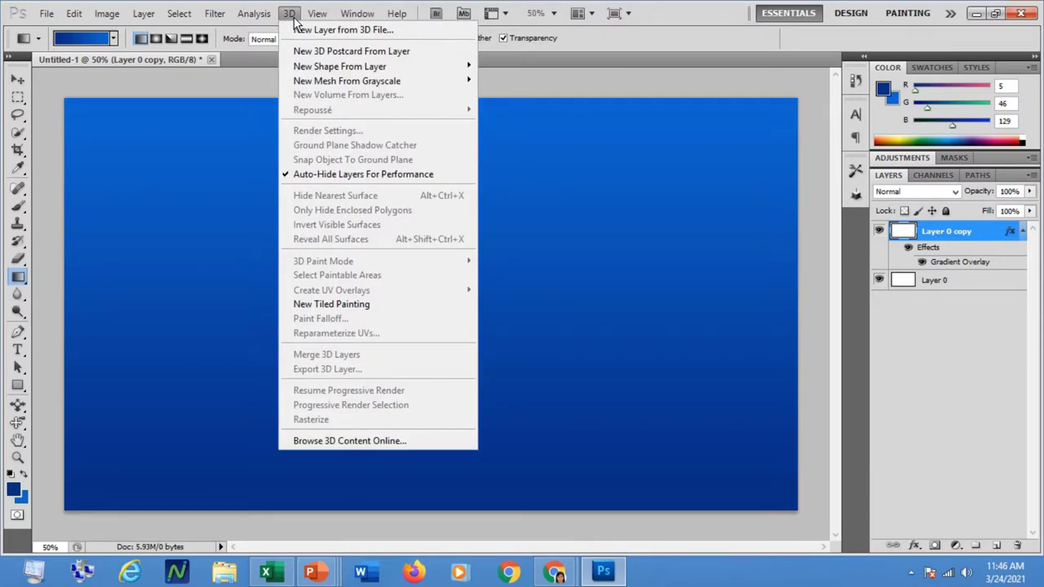
mouse_move(318, 69)
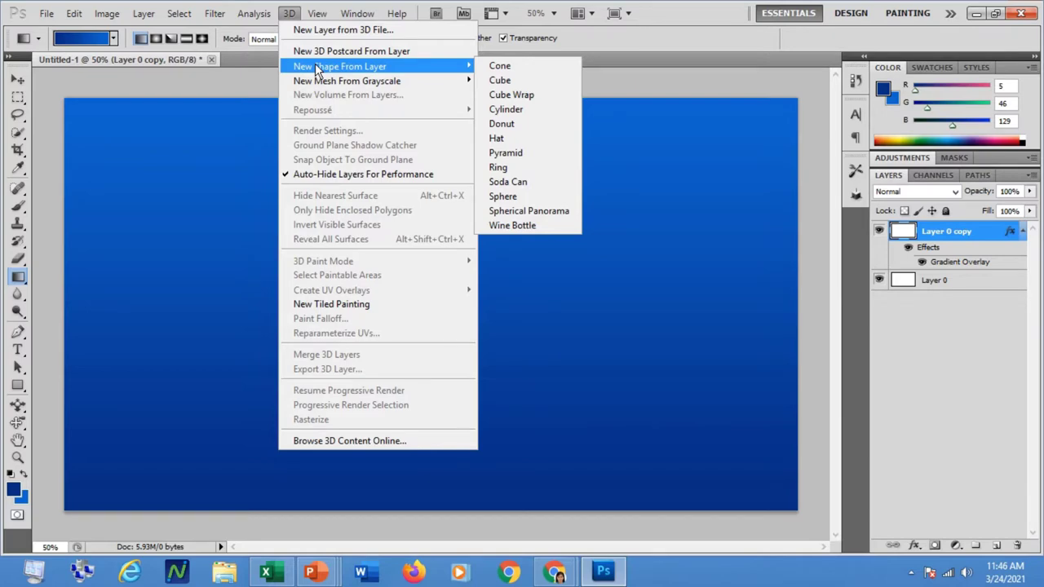
left_click(515, 81)
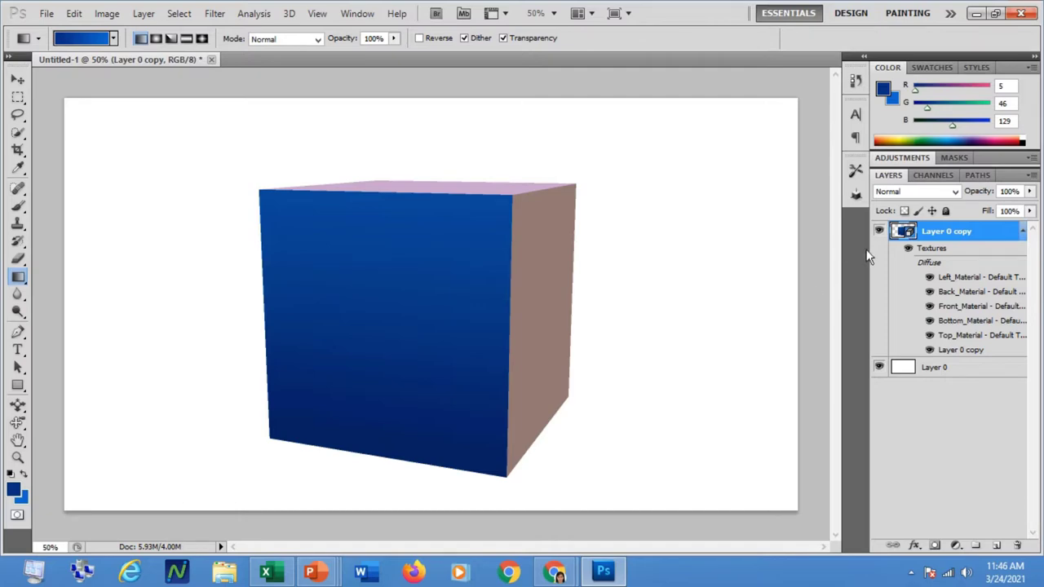
key("ctrl+z")
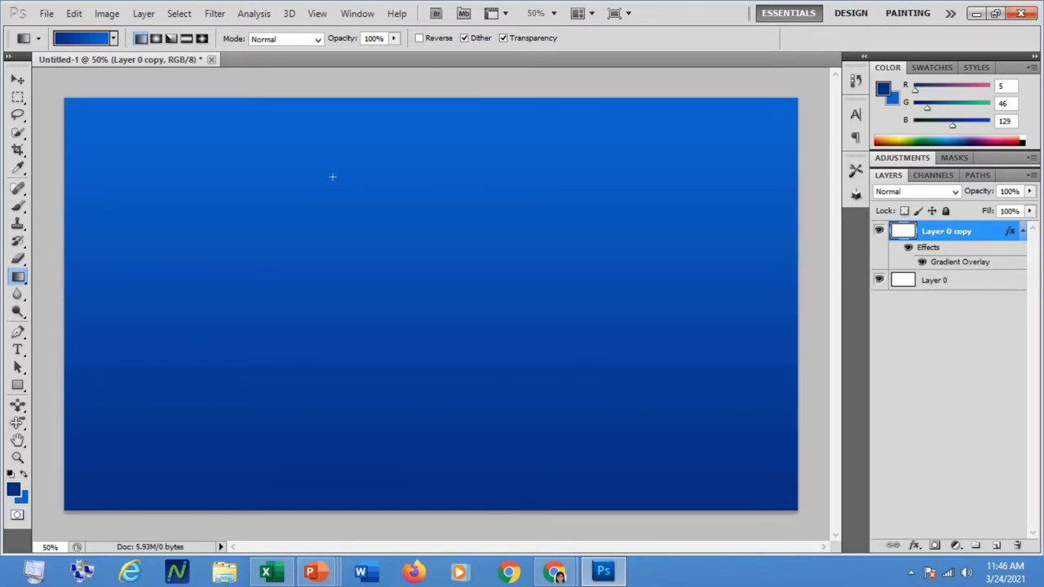
left_click(107, 13)
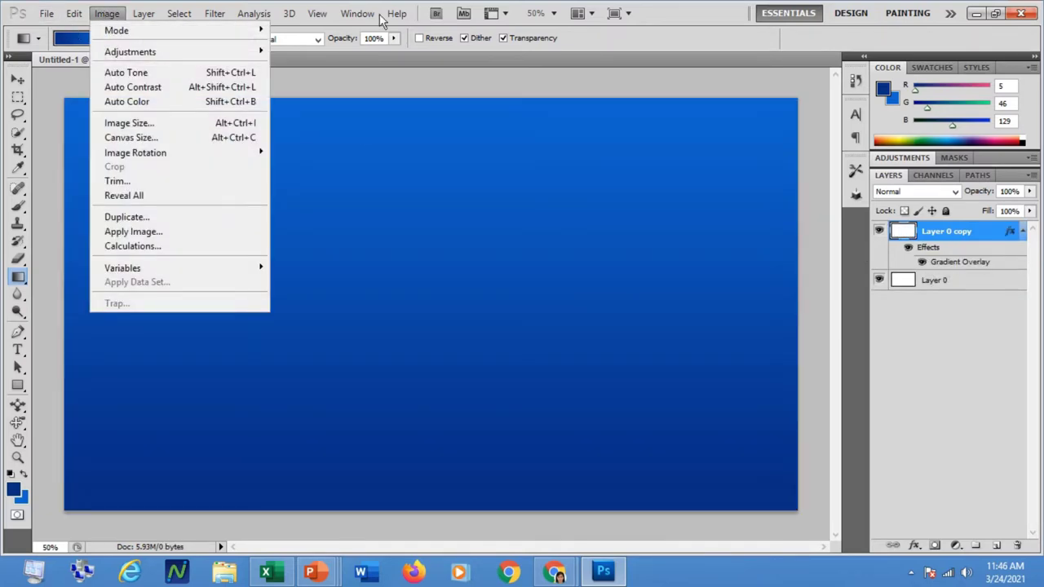
mouse_move(303, 15)
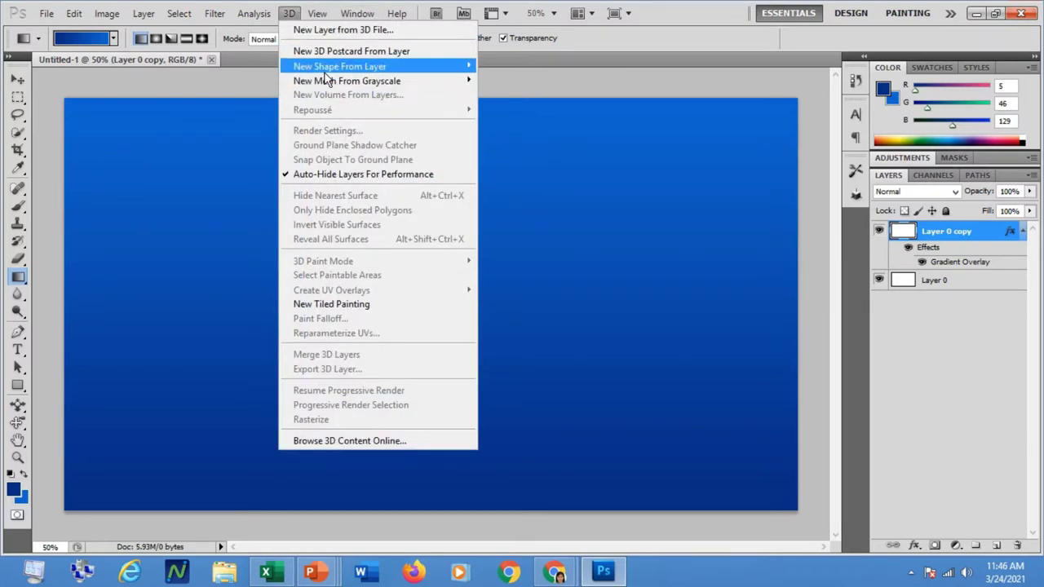
left_click(517, 79)
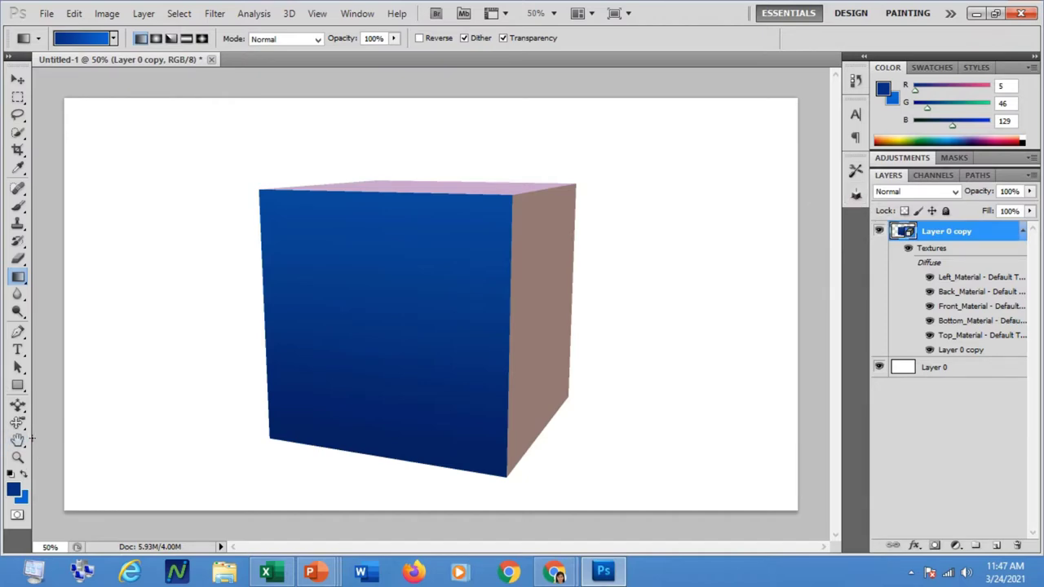
Rotate the cube slightly to orientation X -0.8, Y 0.3, Z -4.4 with the 3D Object Rotate Tool.
left_click(18, 406)
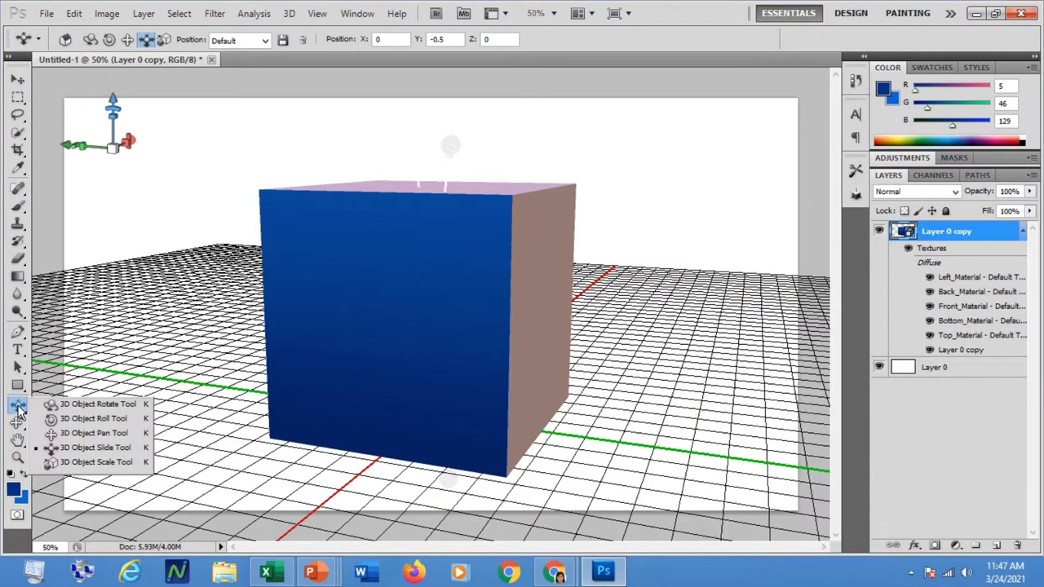
left_click(98, 403)
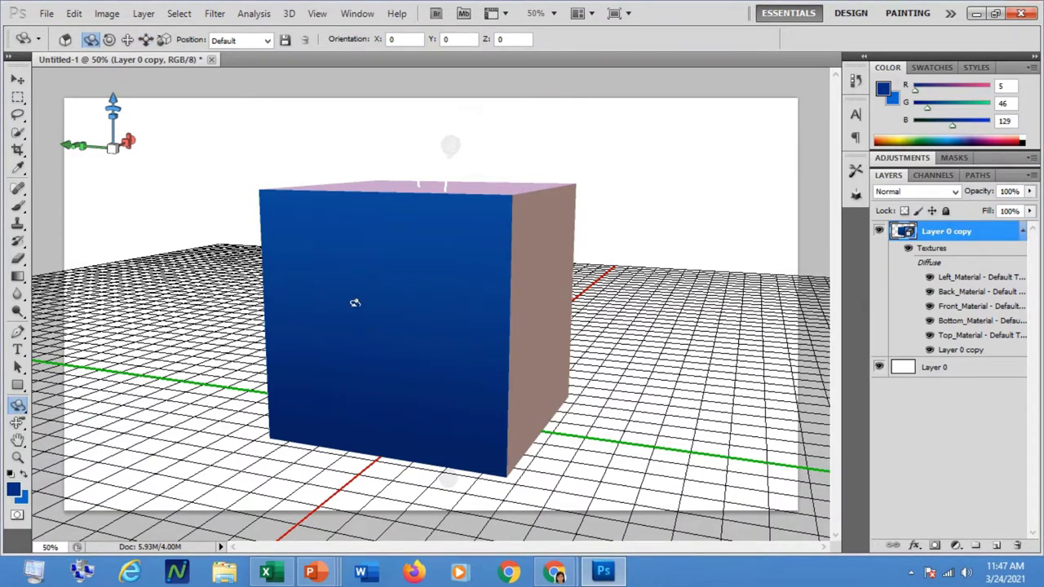
mouse_move(355, 303)
left_mouse_down()
mouse_move(410, 305)
mouse_move(427, 256)
mouse_move(422, 200)
mouse_move(398, 293)
mouse_move(319, 300)
mouse_move(321, 344)
mouse_move(329, 319)
mouse_move(517, 277)
mouse_move(361, 296)
left_mouse_up()
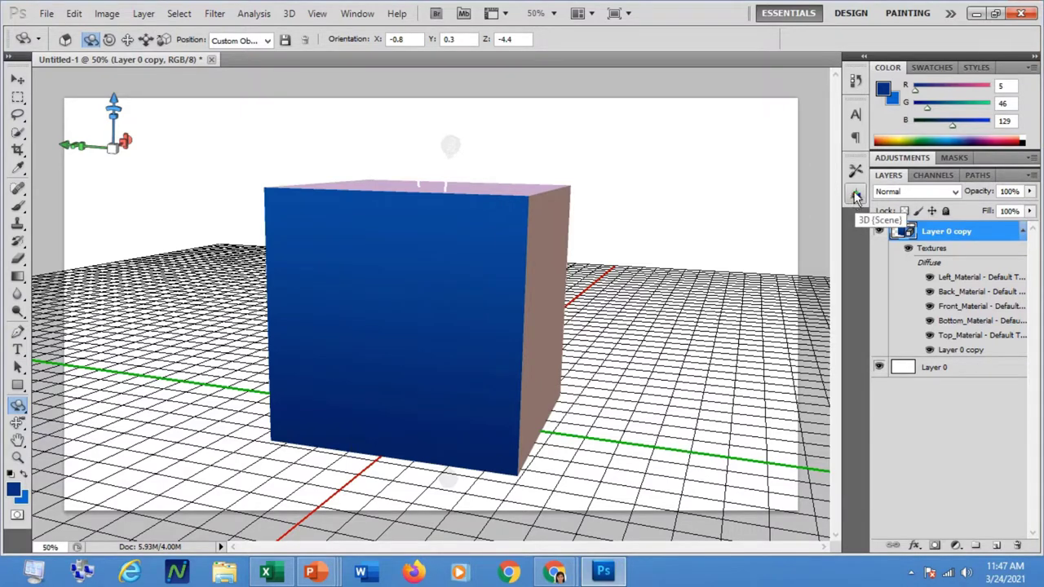
left_click(367, 20)
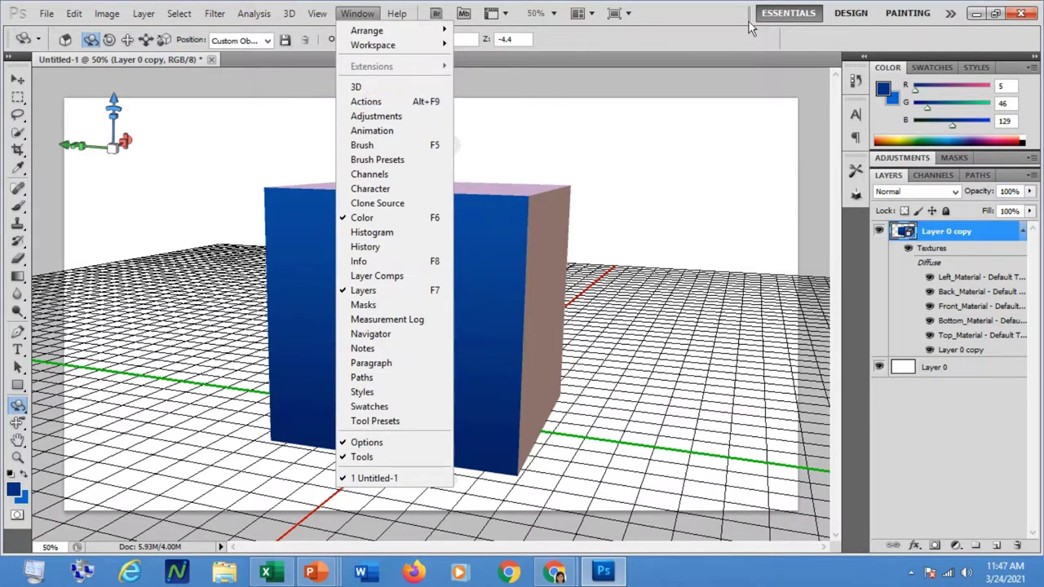
Select the cube's Left mesh, then filter the 3D panel to list its materials.
left_click(698, 51)
left_click(855, 194)
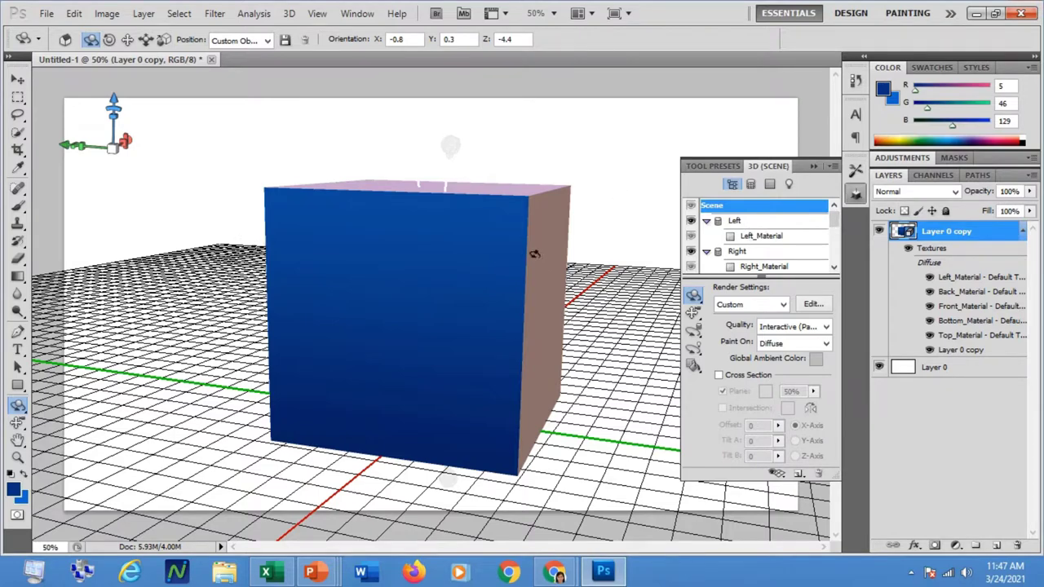
mouse_move(834, 218)
left_mouse_down()
mouse_move(834, 260)
mouse_move(835, 216)
left_mouse_up()
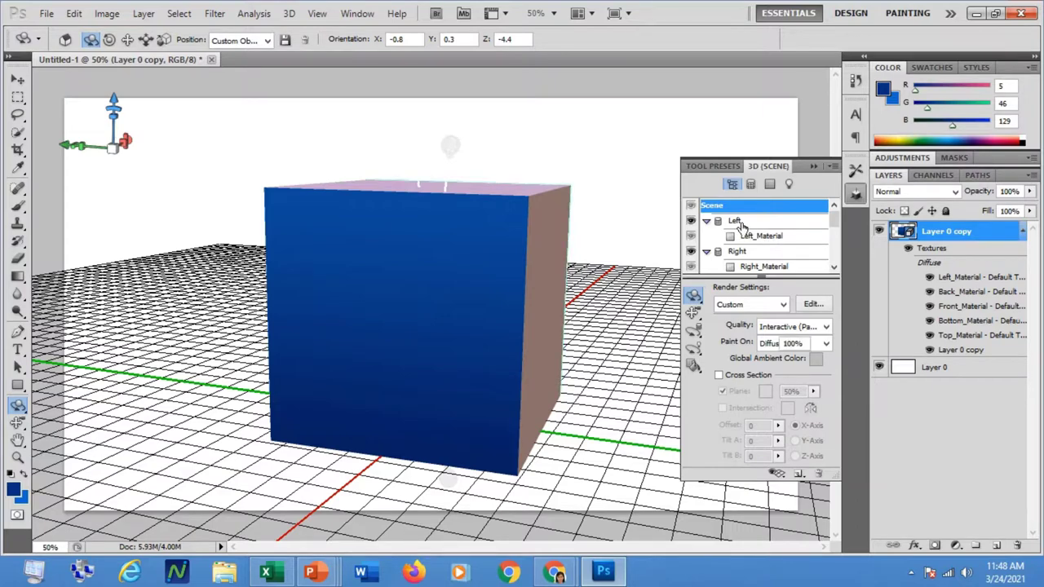
left_click(739, 223)
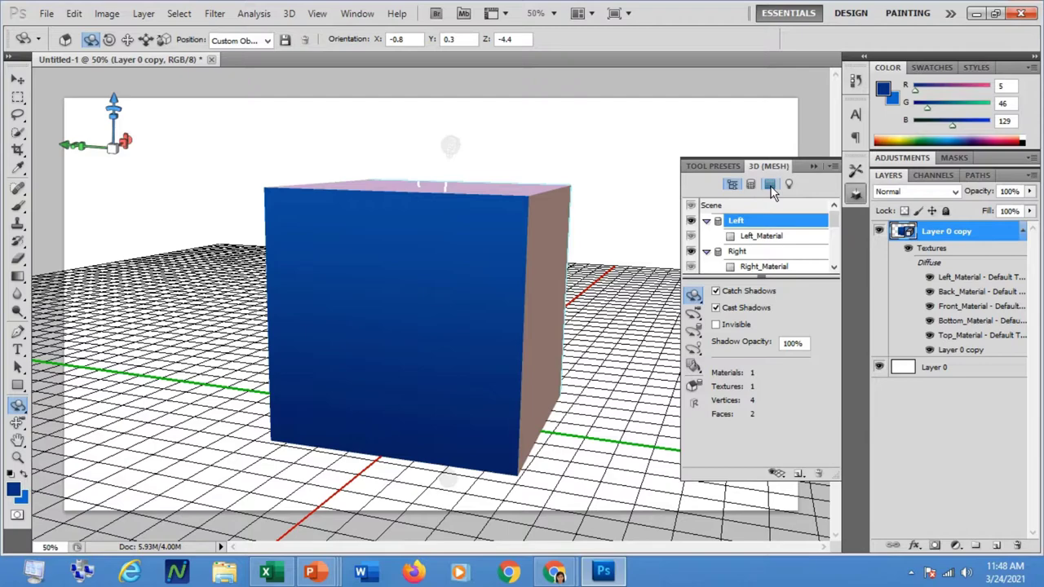
left_click(752, 186)
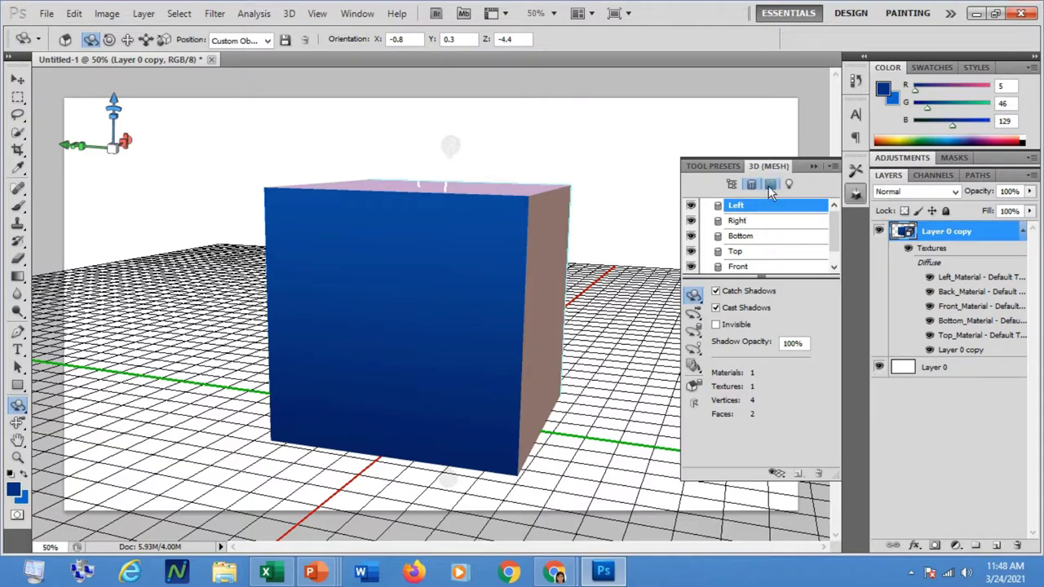
left_click(770, 185)
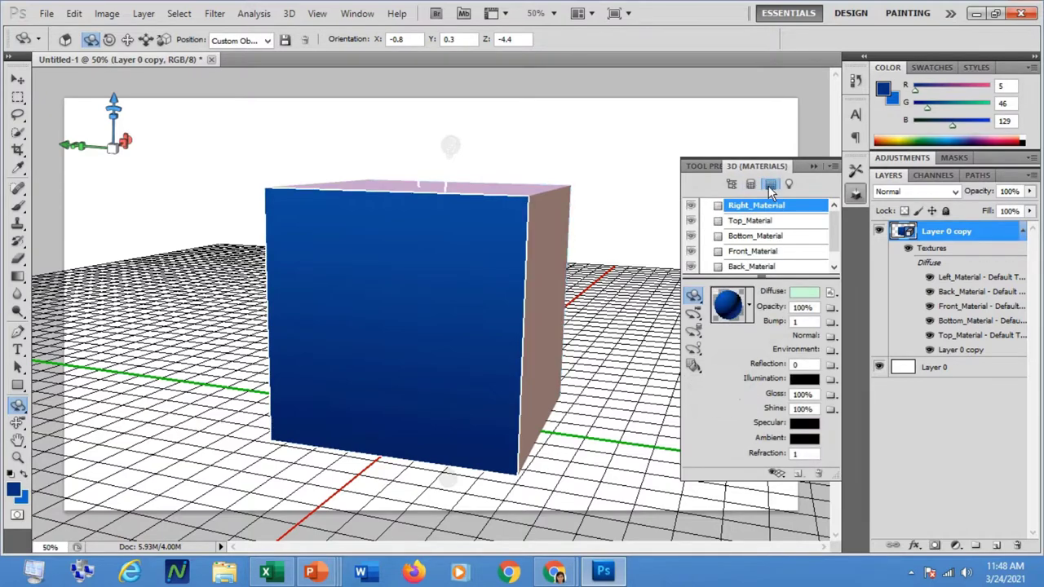
Apply the brick material preset to Right_Material, leaving its diffuse colour unchanged.
left_click(802, 296)
left_click(784, 167)
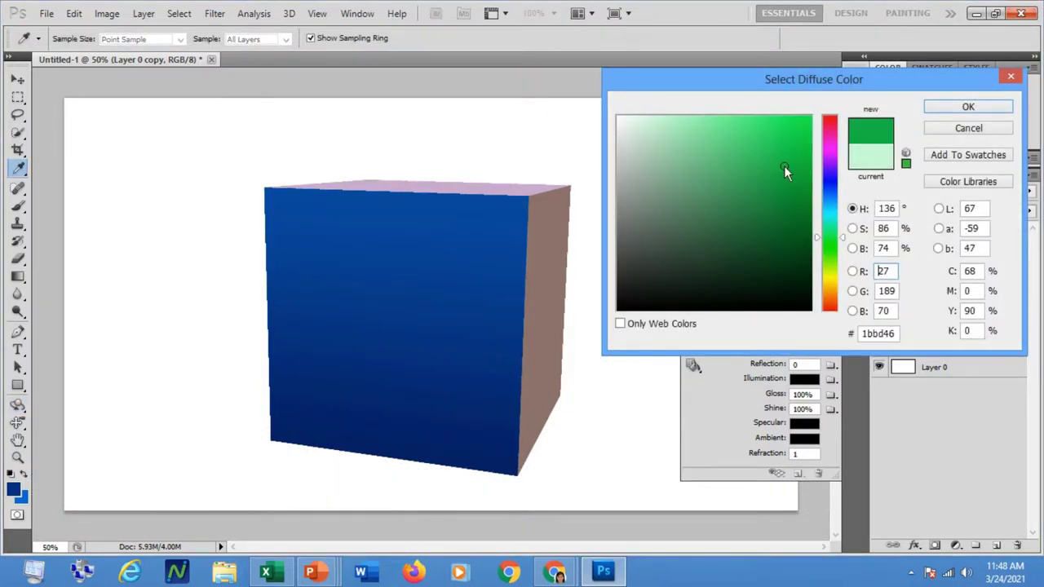
left_click(950, 135)
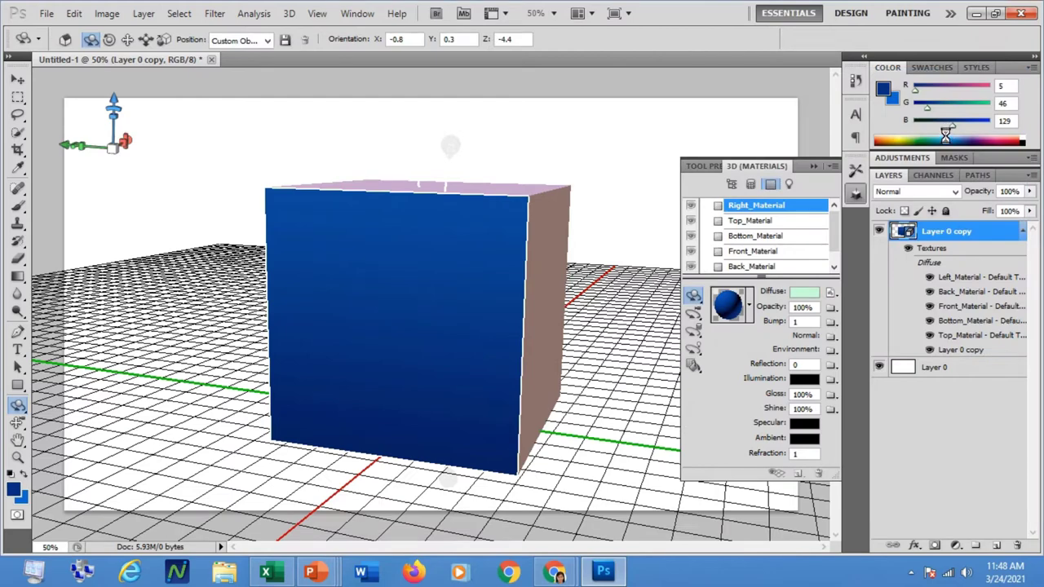
left_click(749, 307)
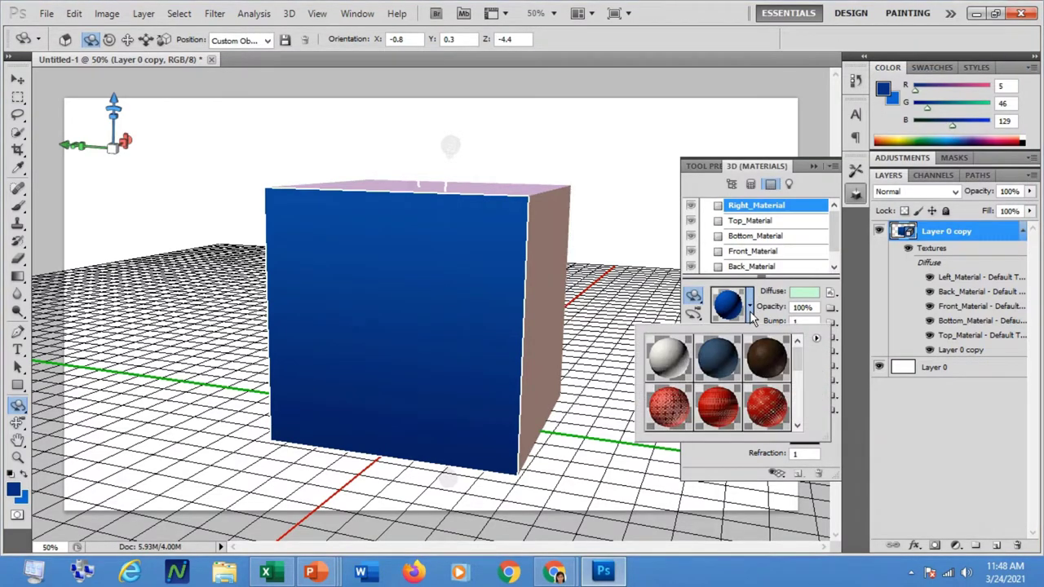
left_click_drag(798, 363, 800, 400)
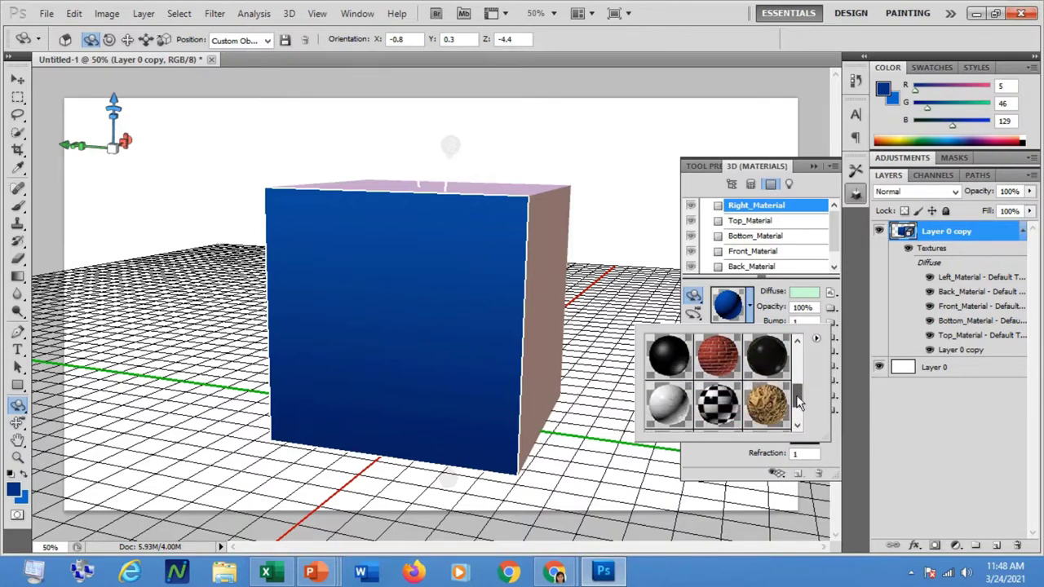
left_click(719, 359)
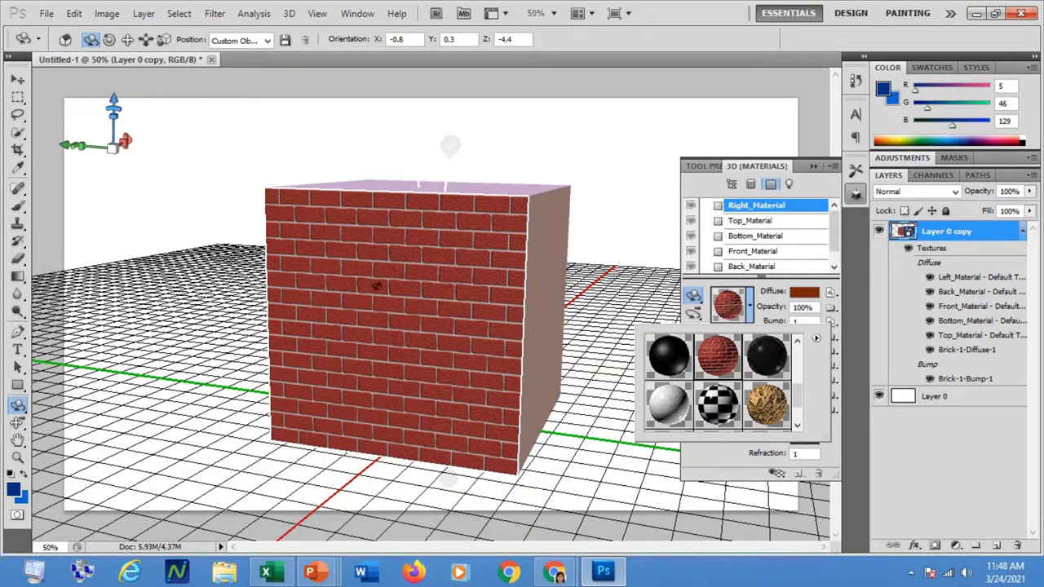
left_click(756, 229)
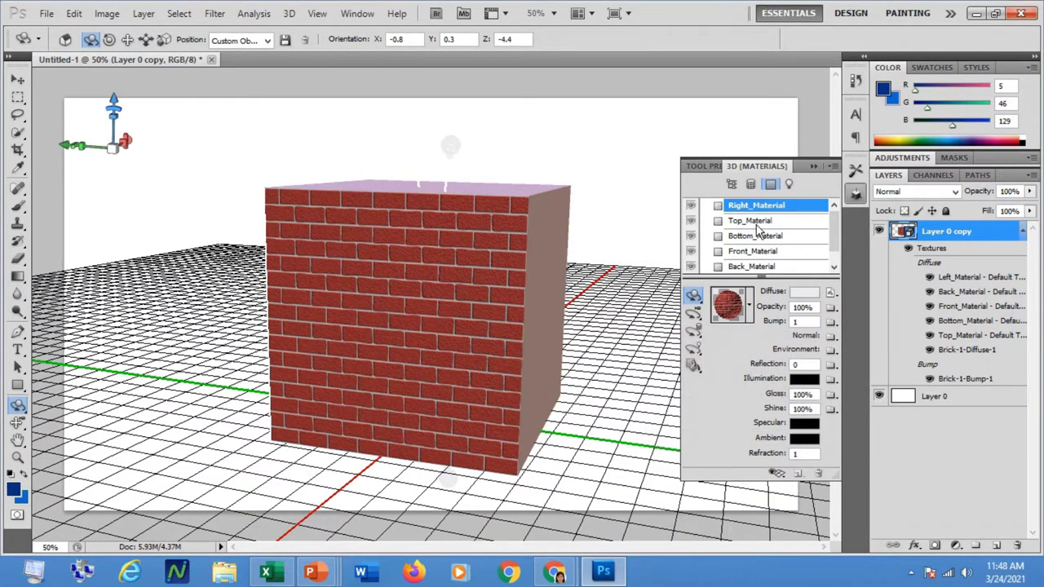
Give Top_Material the brick preset and a bright red f70a0a diffuse colour.
left_click(756, 222)
left_click(750, 308)
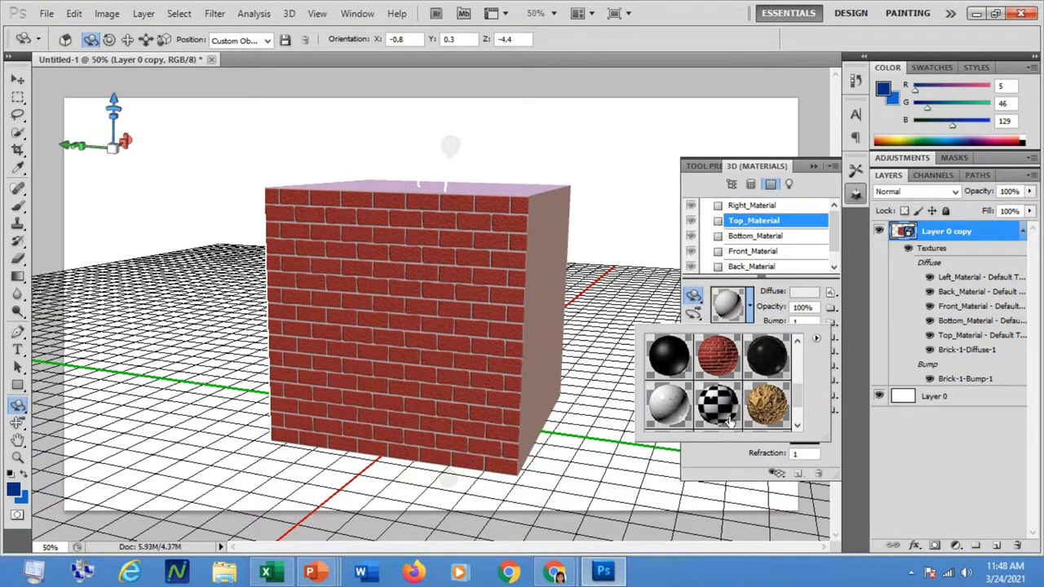
left_click(799, 416)
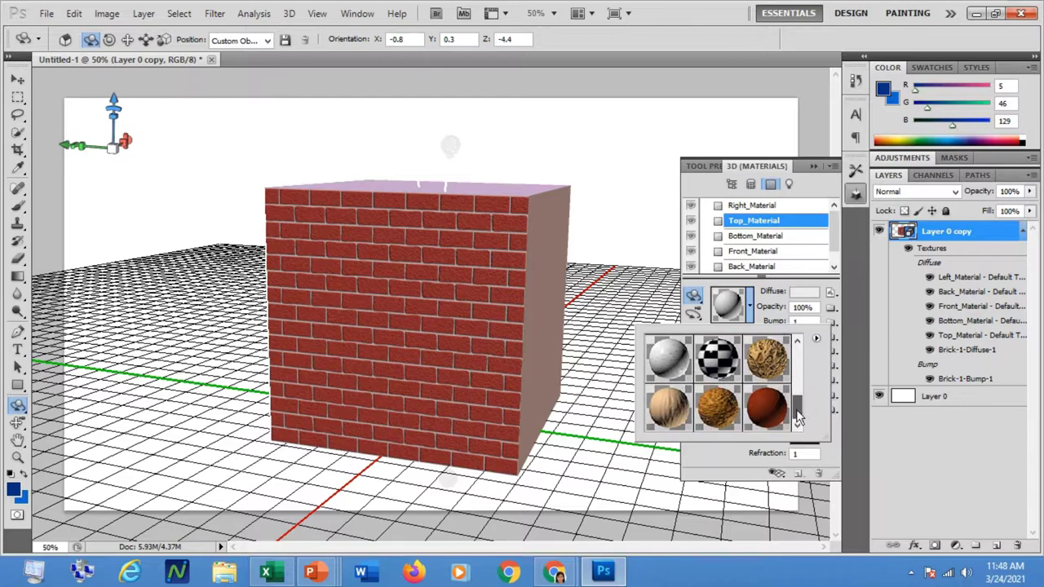
mouse_move(799, 420)
left_mouse_down()
mouse_move(799, 365)
mouse_move(799, 400)
left_mouse_up()
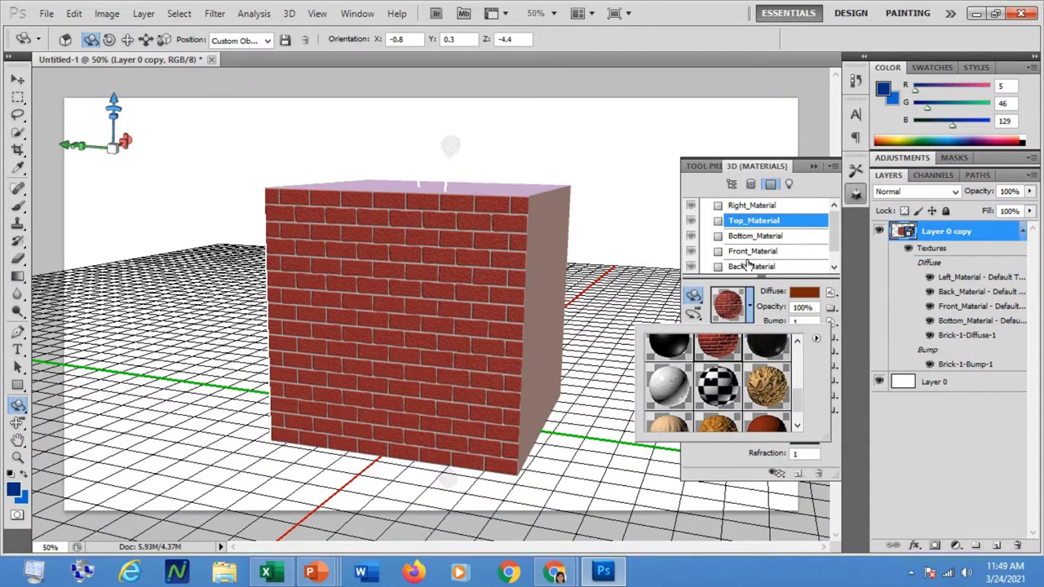
left_click(803, 294)
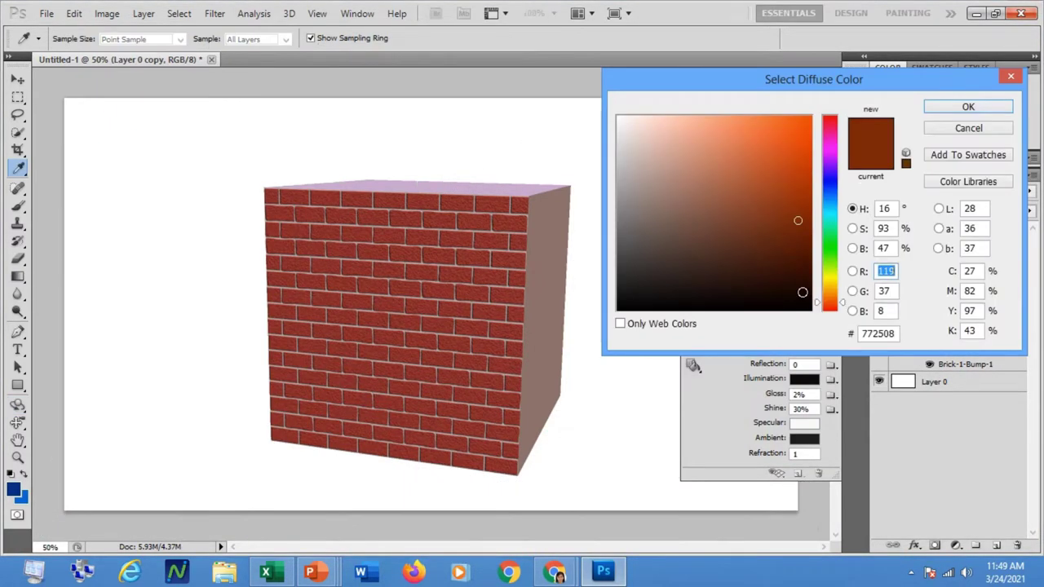
left_click(822, 121)
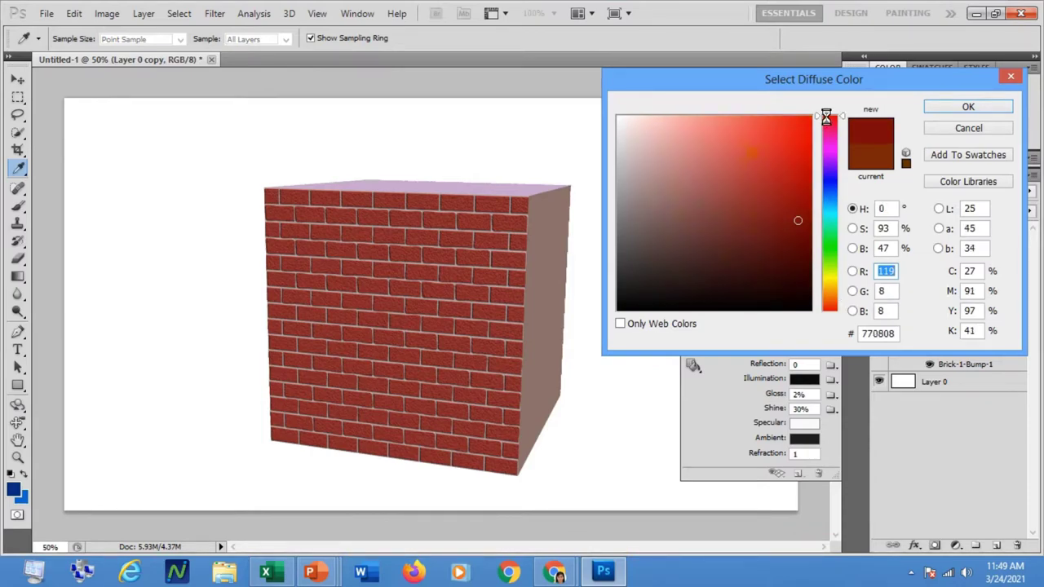
left_click(804, 121)
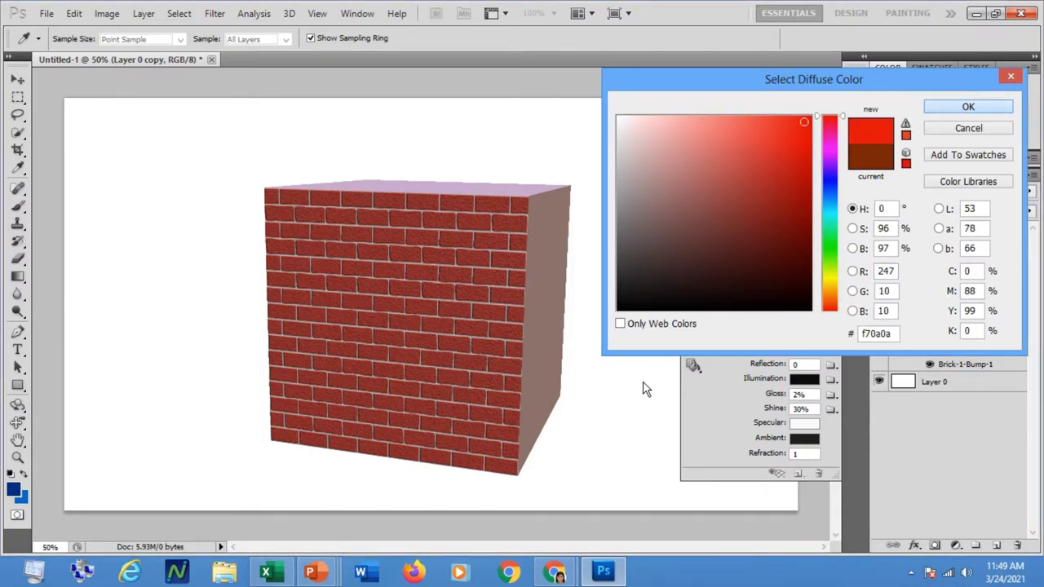
key("Return")
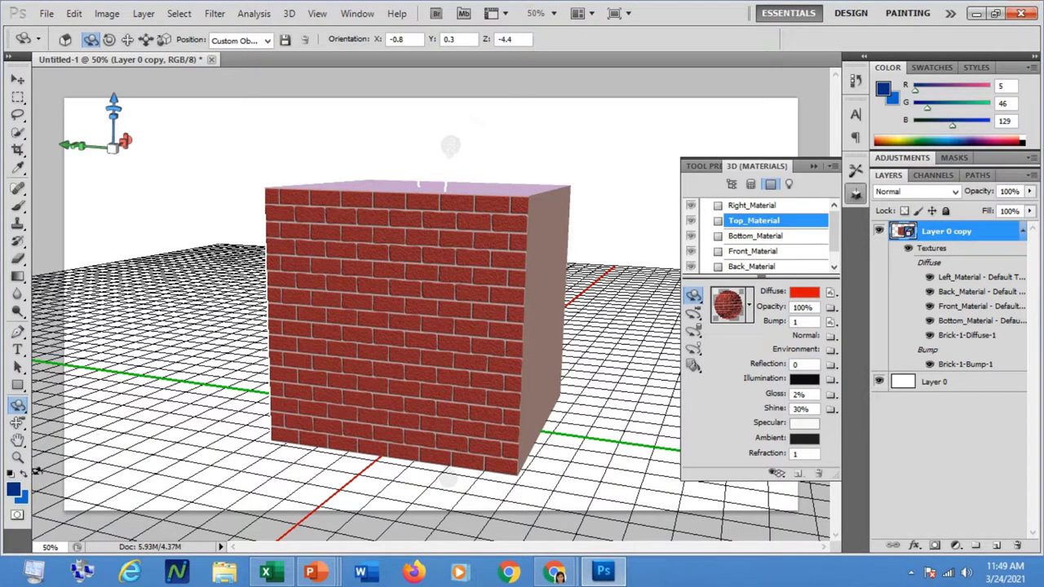
Rotate the cube to X 4.4, Y -3.2, Z 27.8 so a plain face shows beside the brick.
left_click(17, 405)
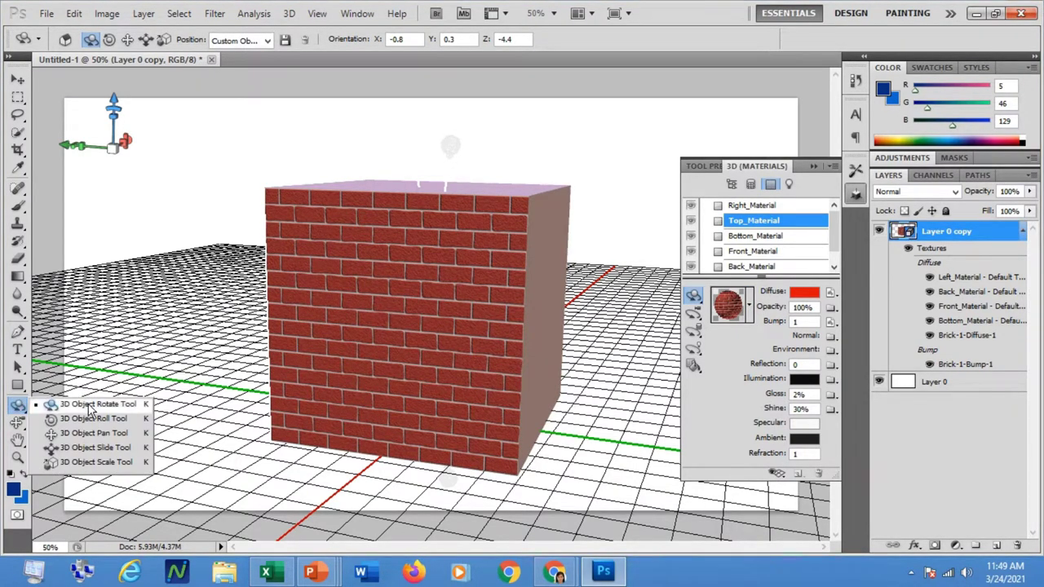
left_click(123, 401)
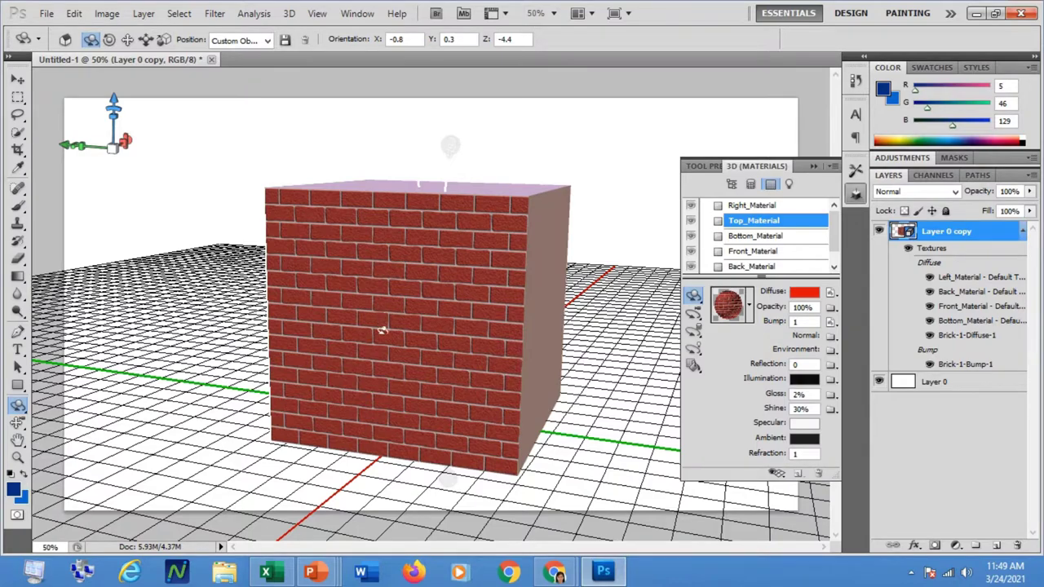
left_click_drag(382, 329, 248, 287)
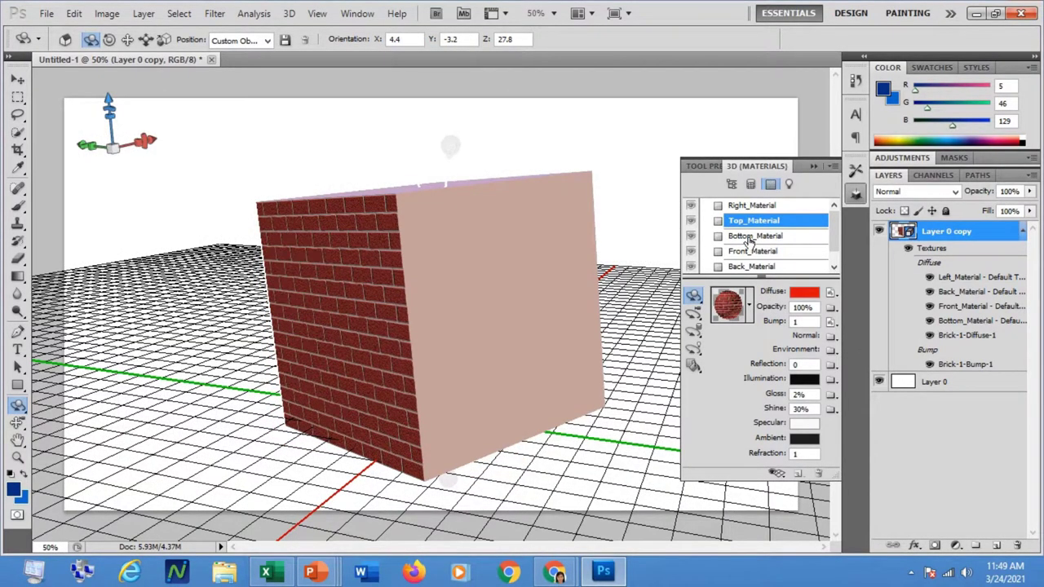
Apply the brick material preset to Bottom_Material.
left_click(751, 237)
left_click(750, 307)
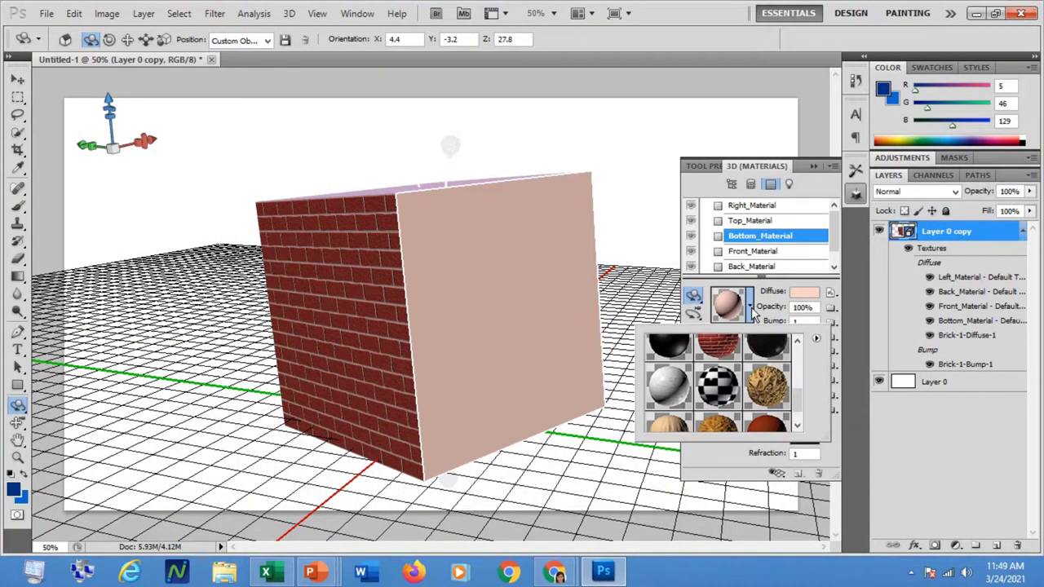
left_click(722, 349)
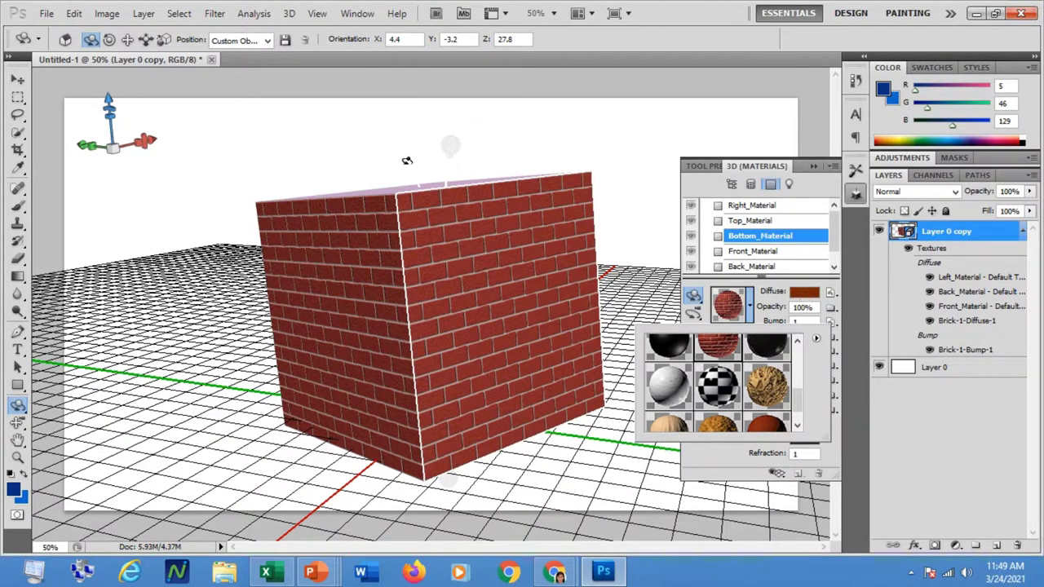
Set Bottom_Material's diffuse colour to yellow f3e509.
left_click(806, 294)
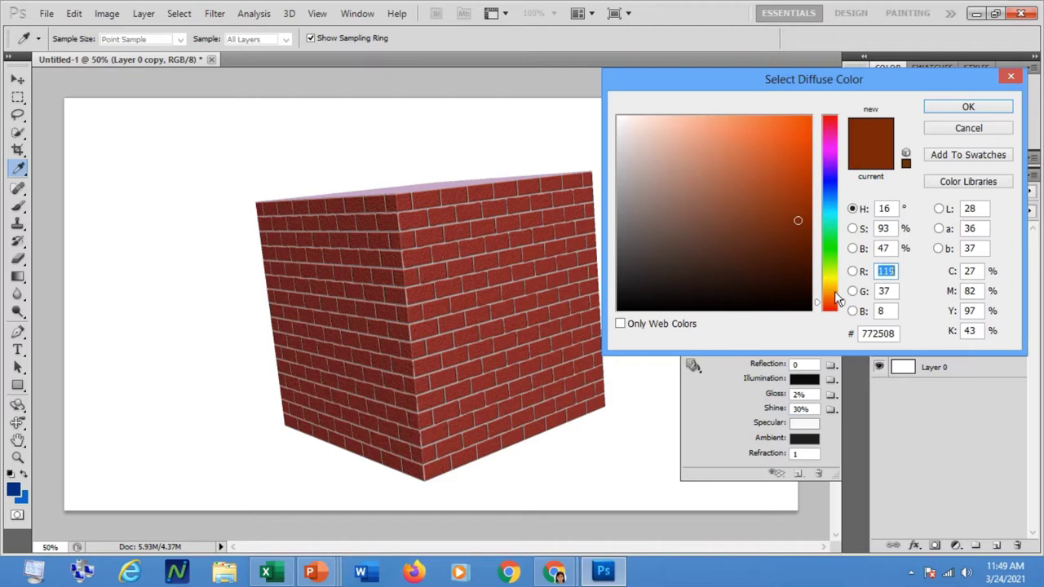
left_click(620, 300)
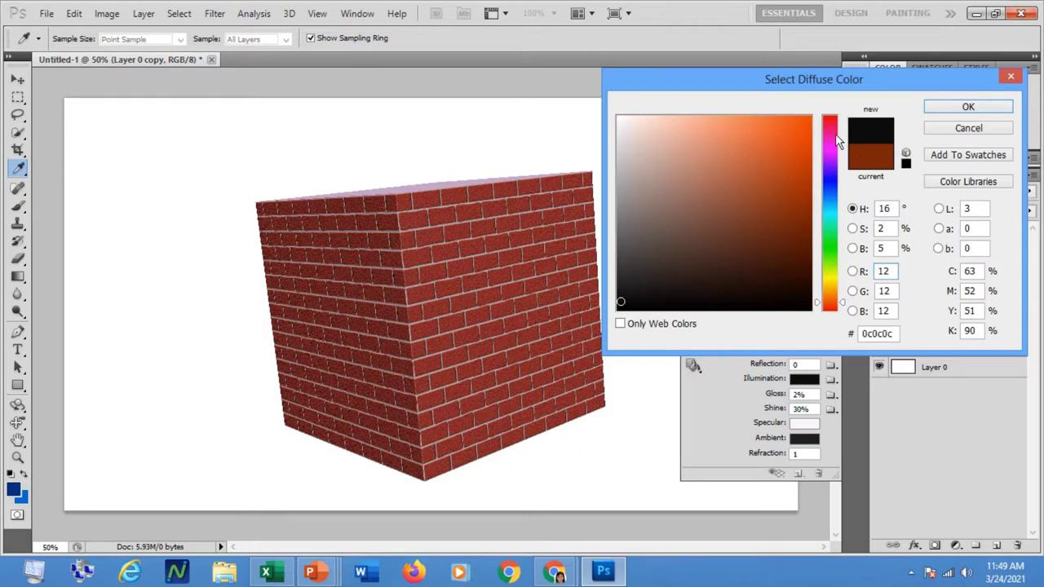
left_click_drag(832, 294, 832, 280)
left_click_drag(808, 145, 799, 132)
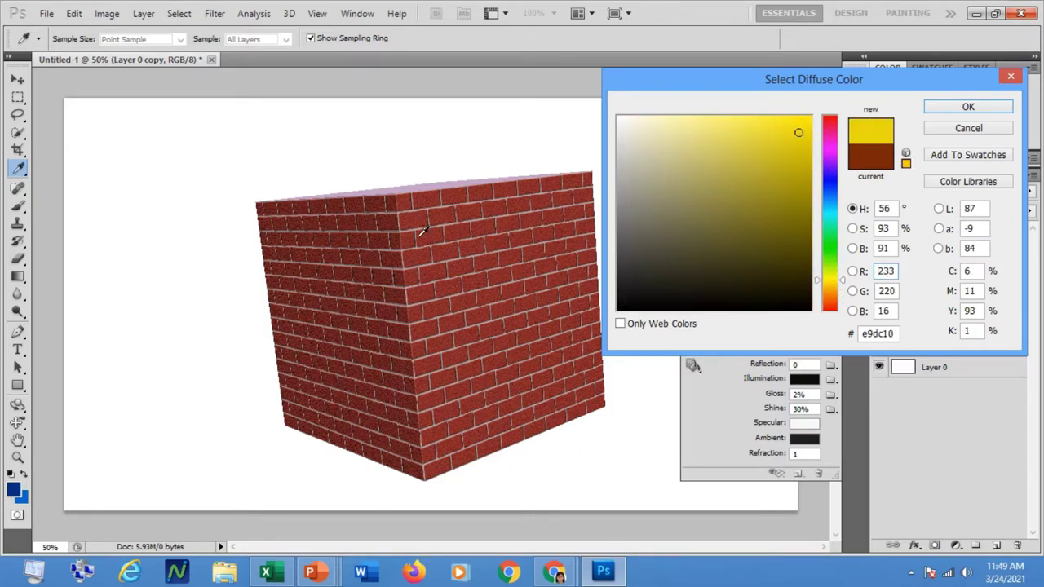
left_click_drag(798, 132, 804, 125)
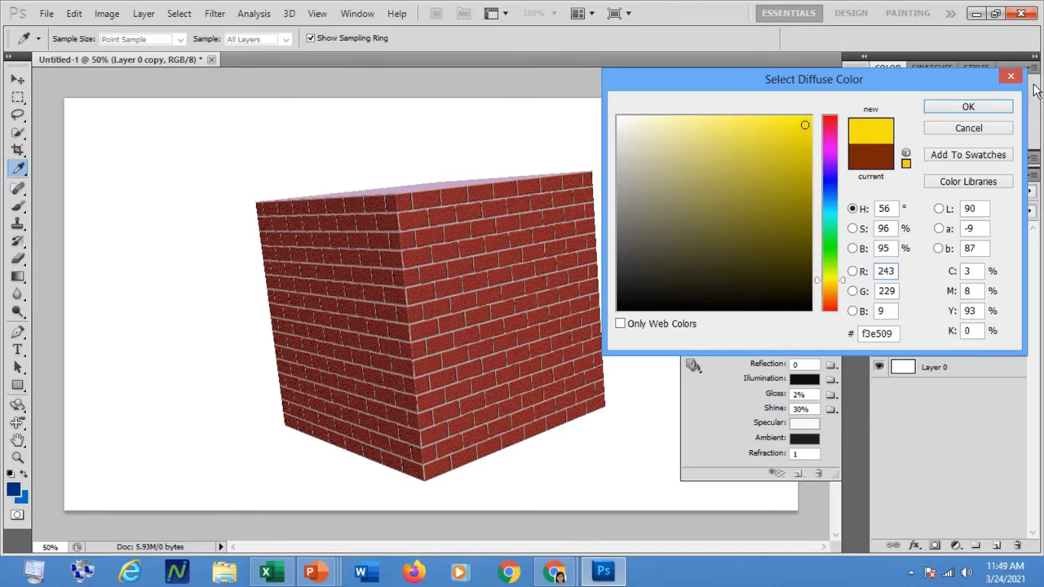
left_click(959, 112)
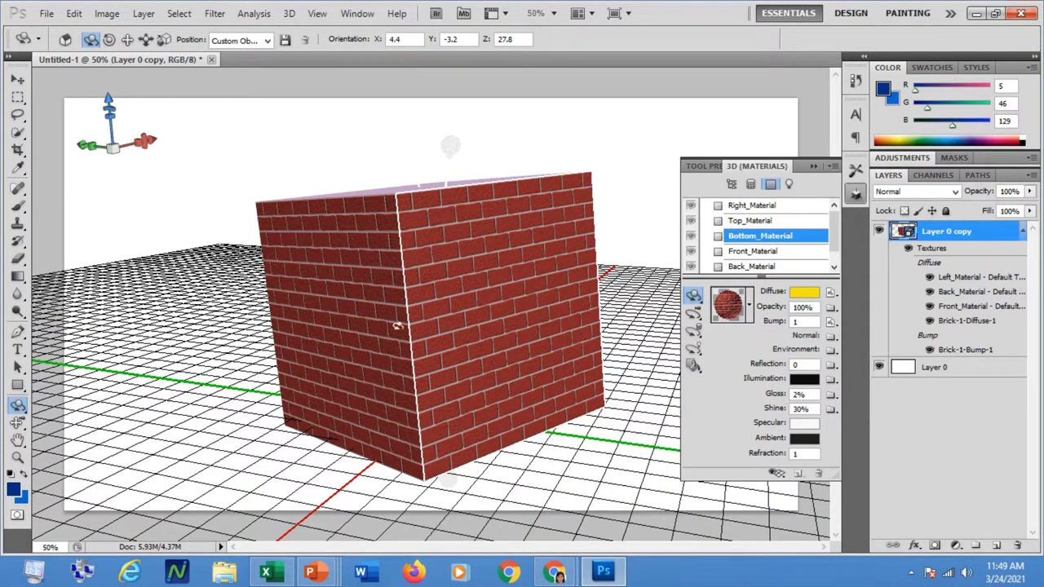
left_click_drag(409, 386, 402, 199)
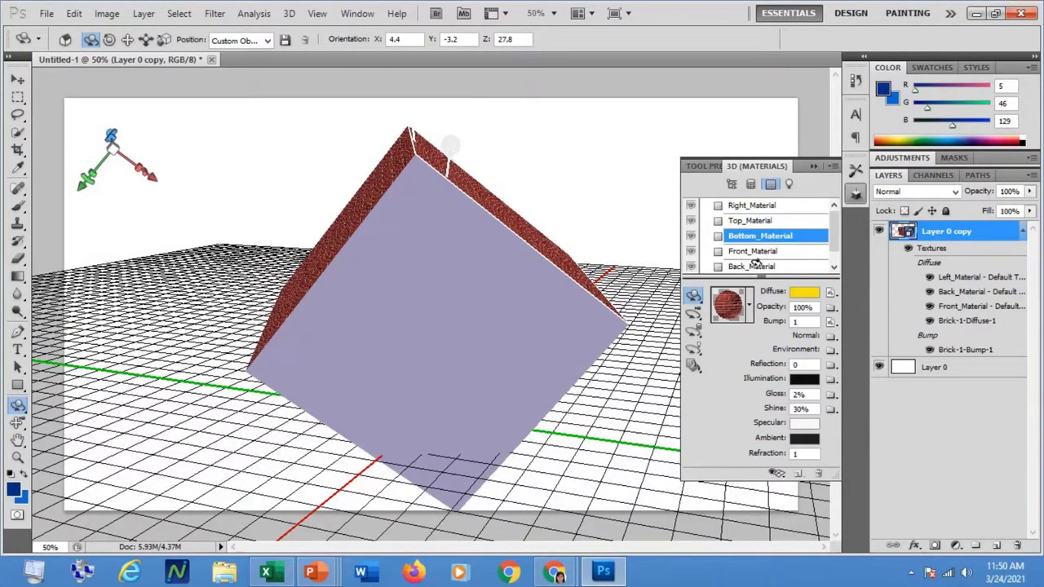
Apply the brick material preset to Front_Material and Back_Material.
left_click(757, 251)
left_click(748, 309)
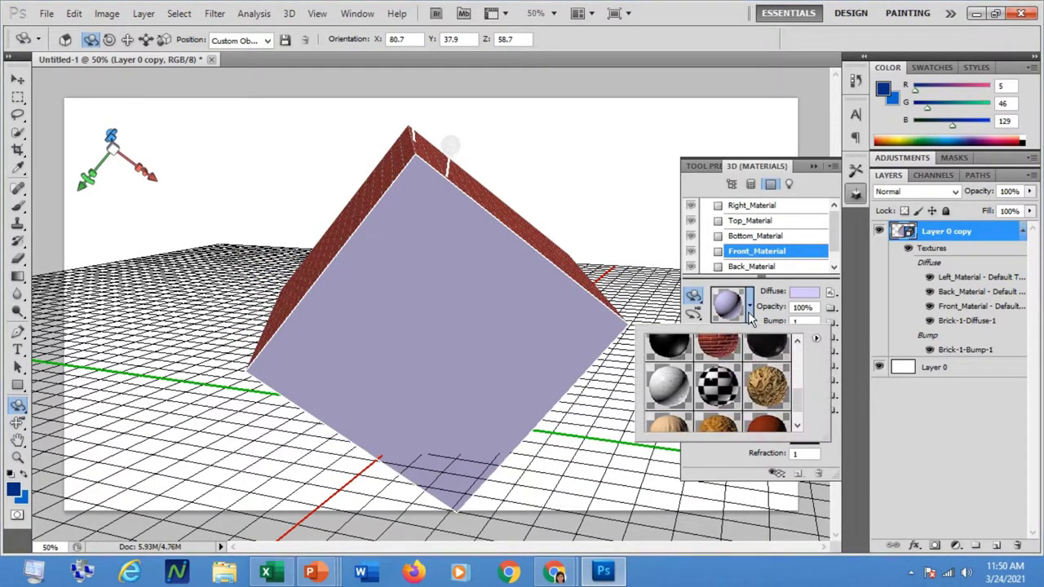
left_click(722, 351)
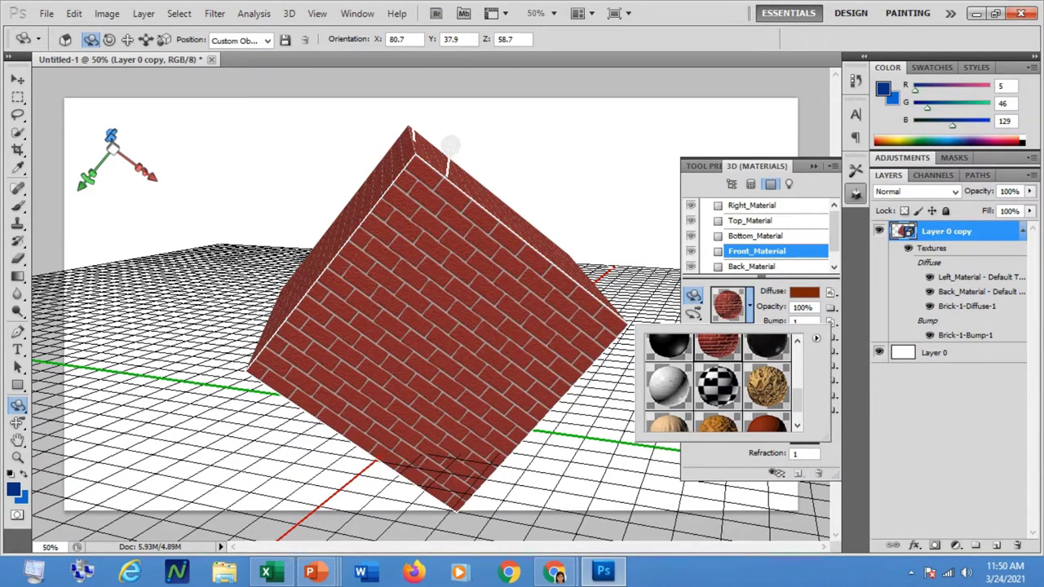
left_click(752, 267)
left_click(748, 310)
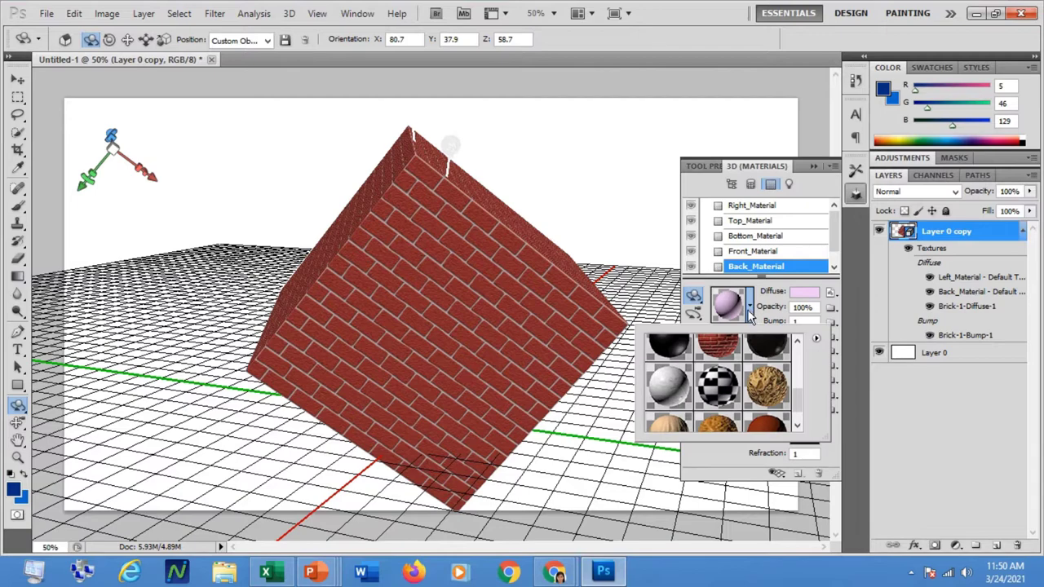
left_click(721, 349)
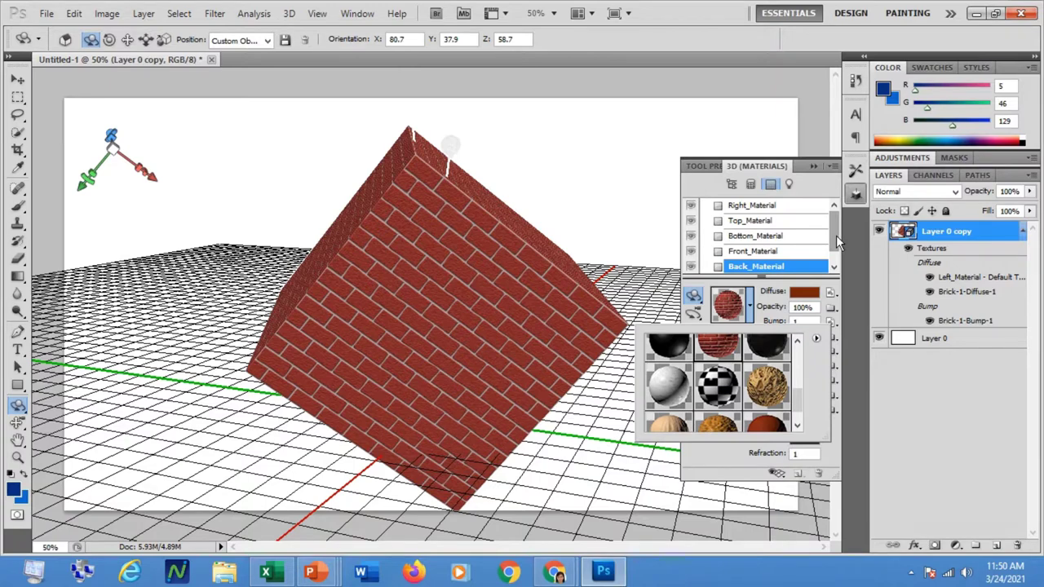
left_click(835, 235)
Give Left_Material the brick preset and rotate the cube upright.
scroll(836, 240, "down", 1)
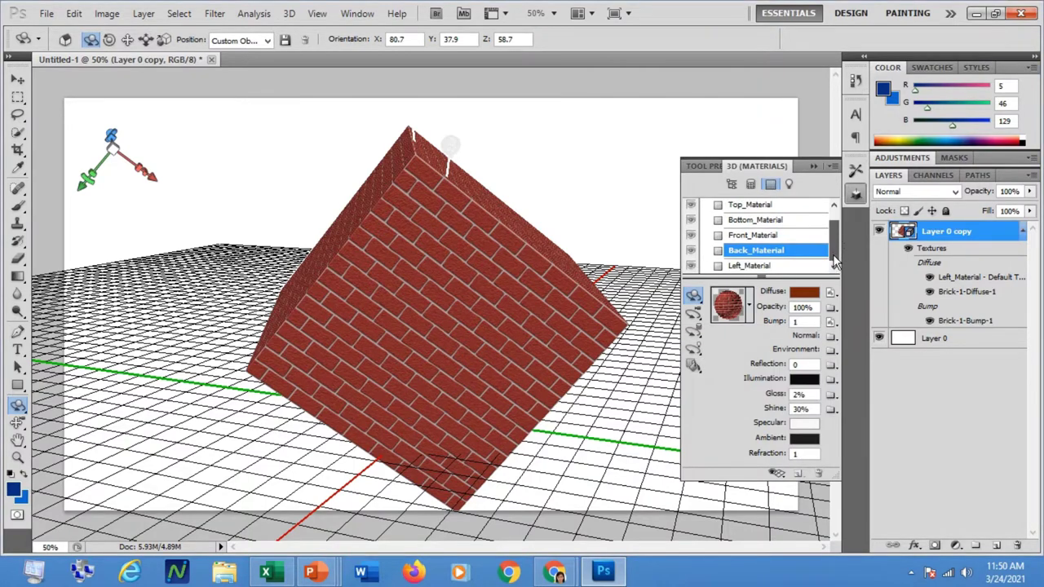
left_click(752, 265)
left_click(749, 307)
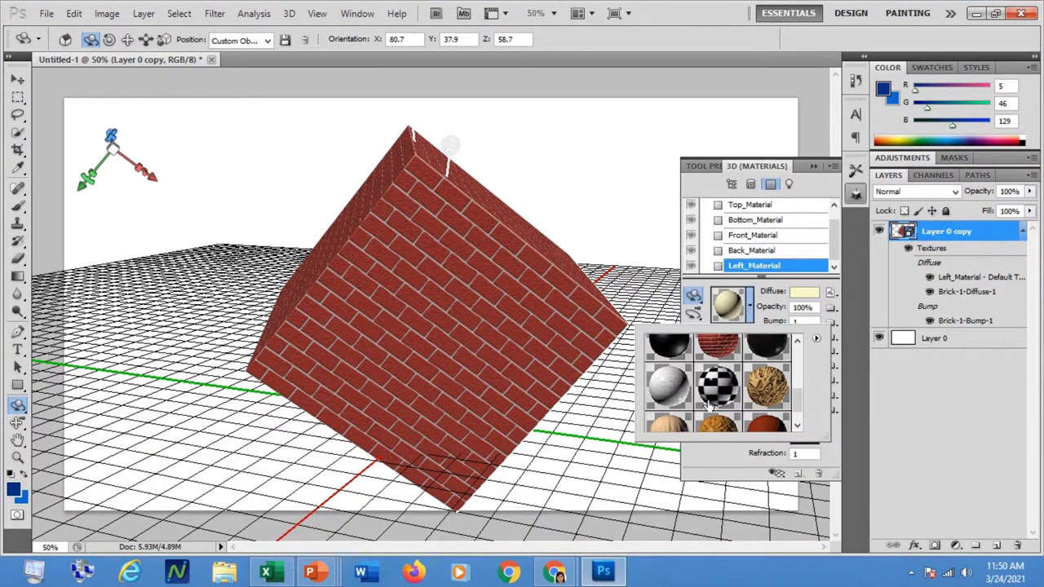
left_click(719, 349)
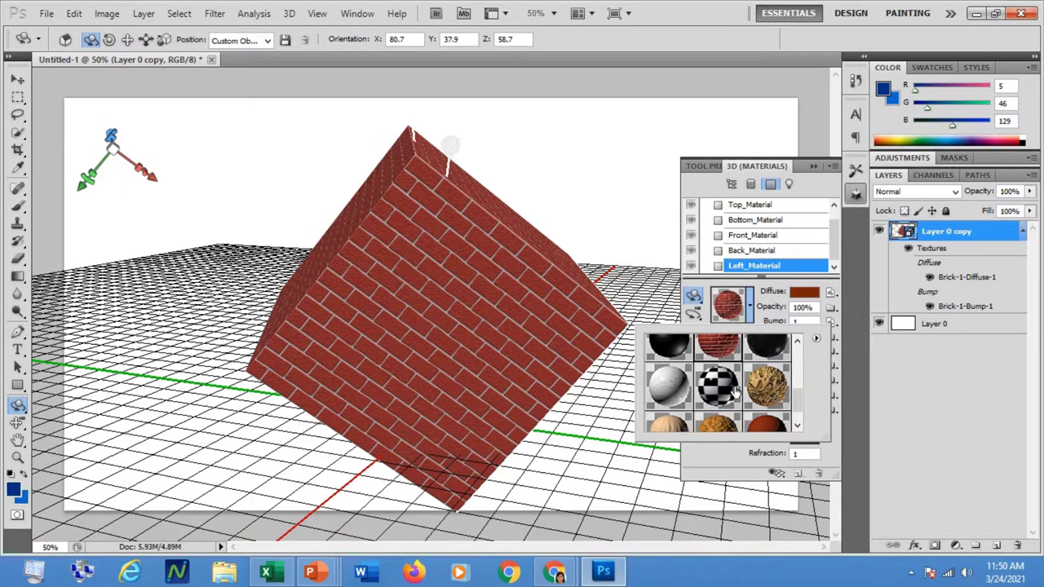
left_click(825, 193)
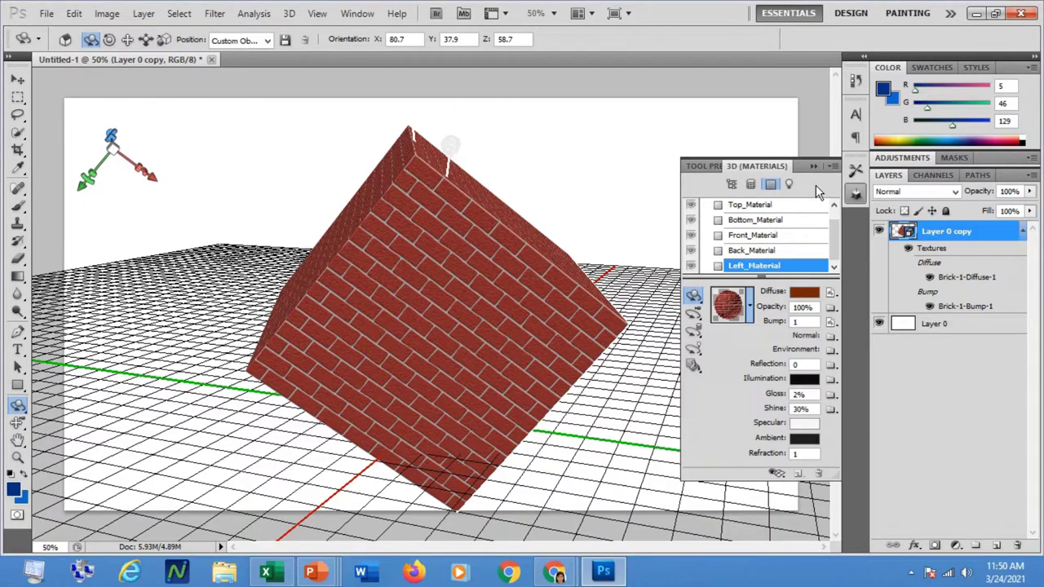
left_click_drag(427, 291, 468, 76)
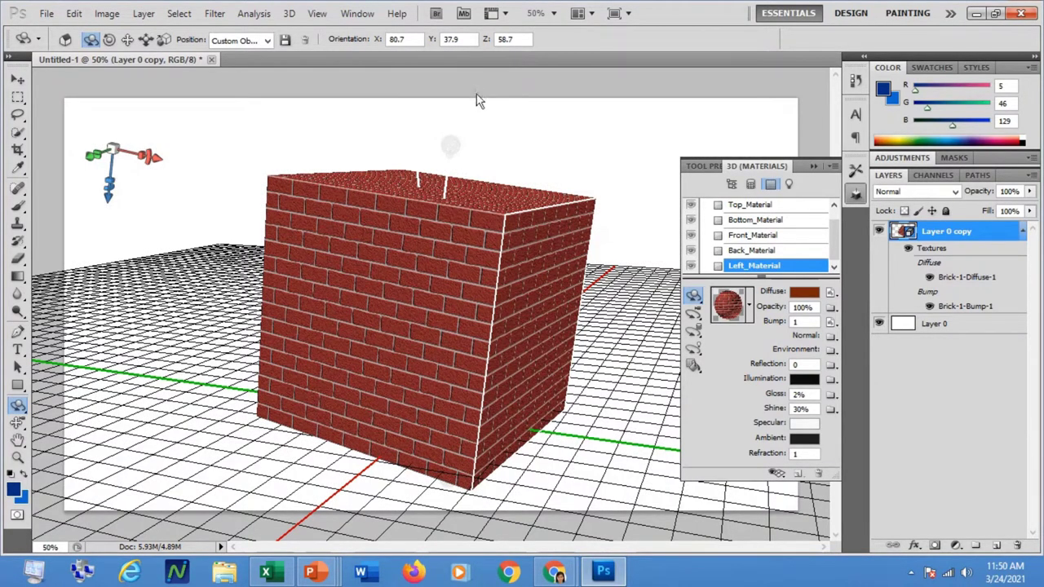
Turn on the Ground Plane Shadow Catcher and give Infinite Light 1 100% shadow softness.
left_click(789, 184)
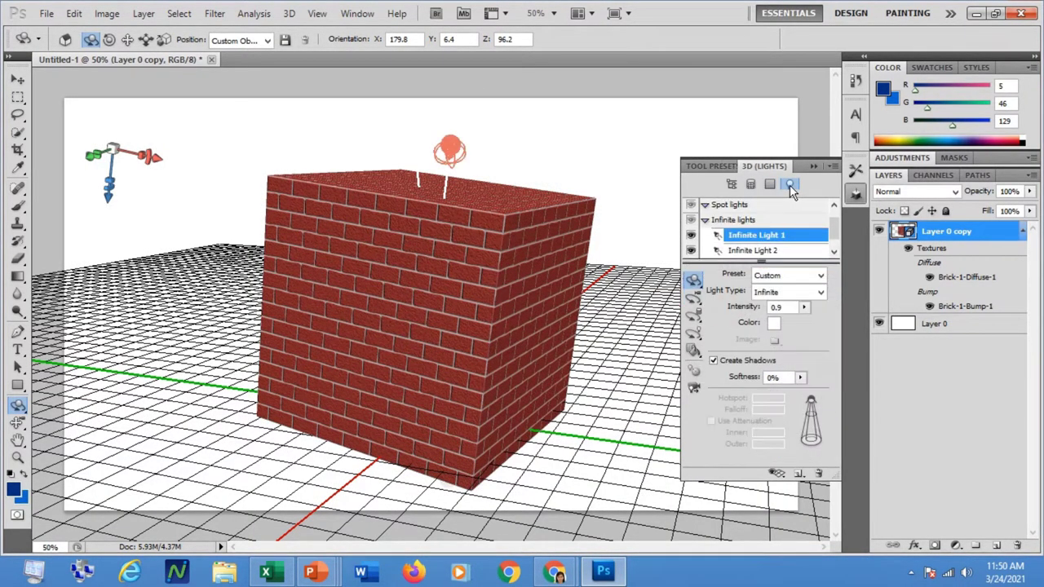
left_click(835, 168)
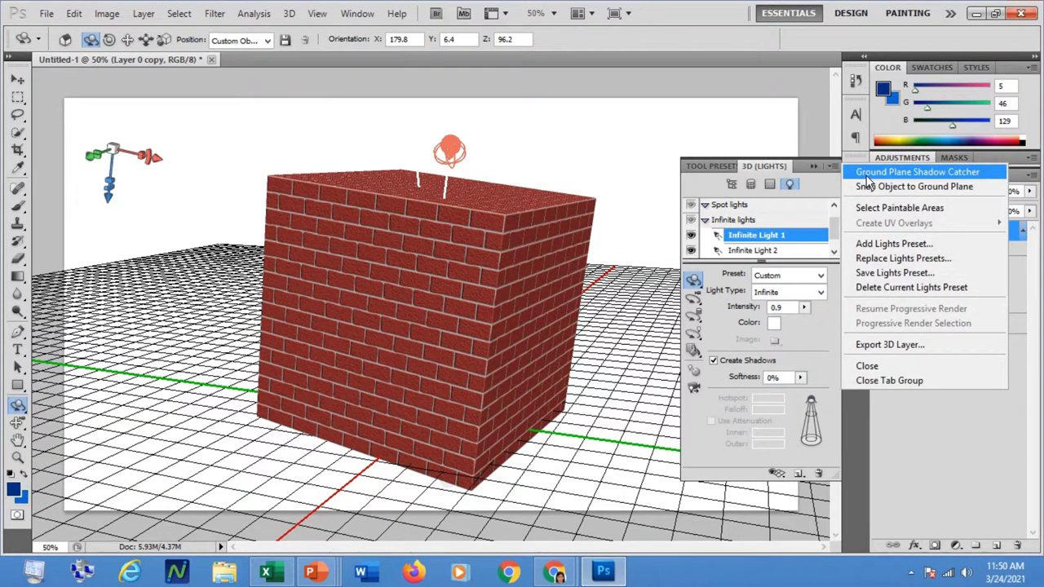
left_click(868, 174)
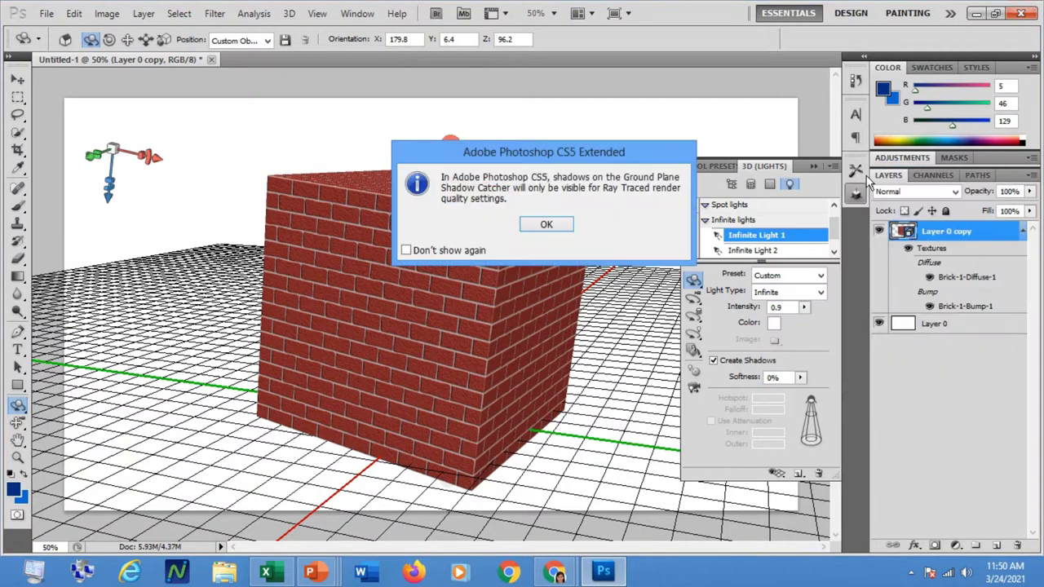
left_click(546, 225)
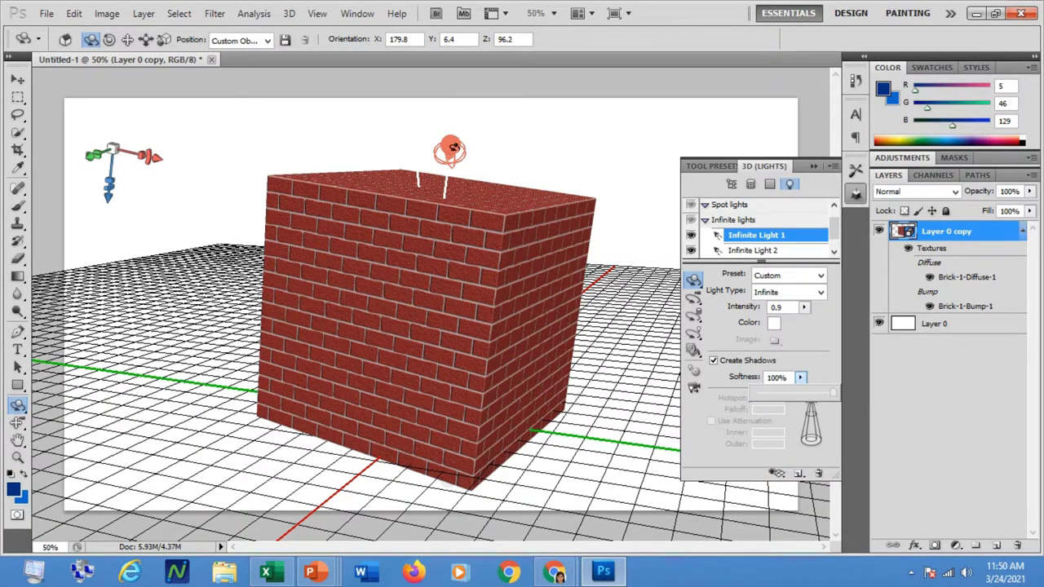
Rotate the view and swing Infinite Light 1 over the cube with the 3D Light Rotate Tool.
left_click_drag(452, 149, 437, 160)
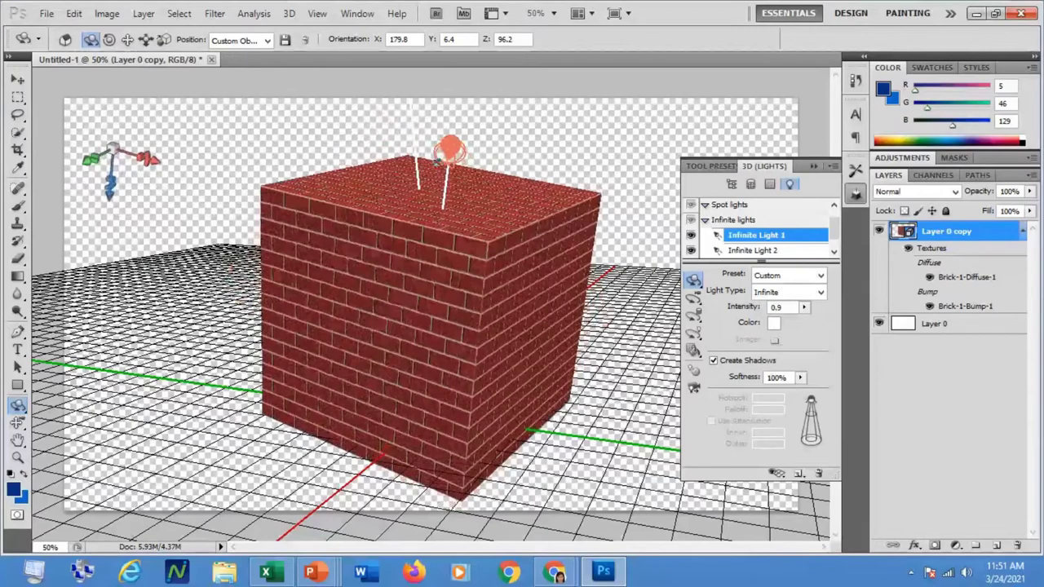
left_click(693, 334)
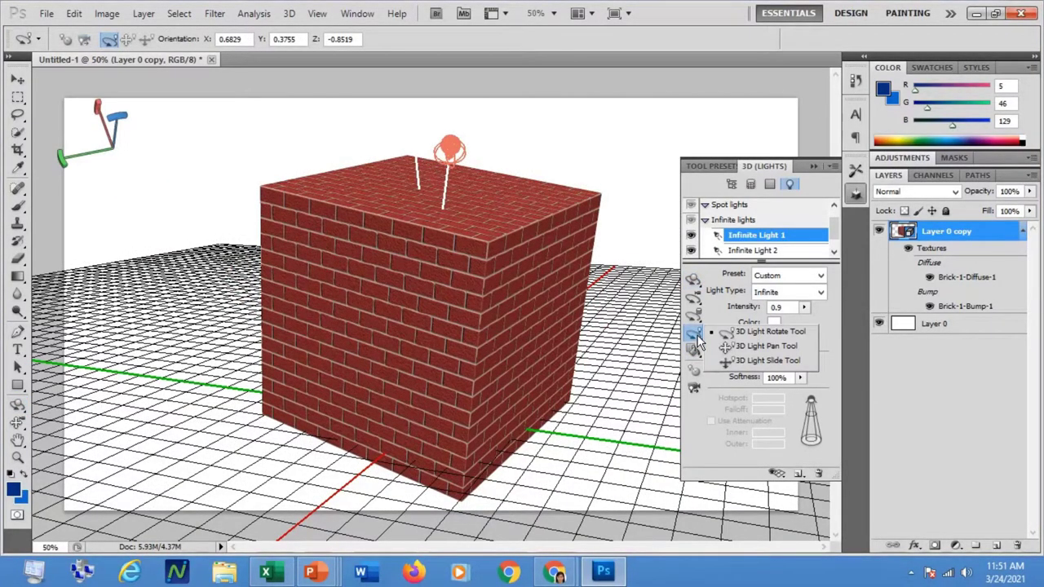
left_click(758, 334)
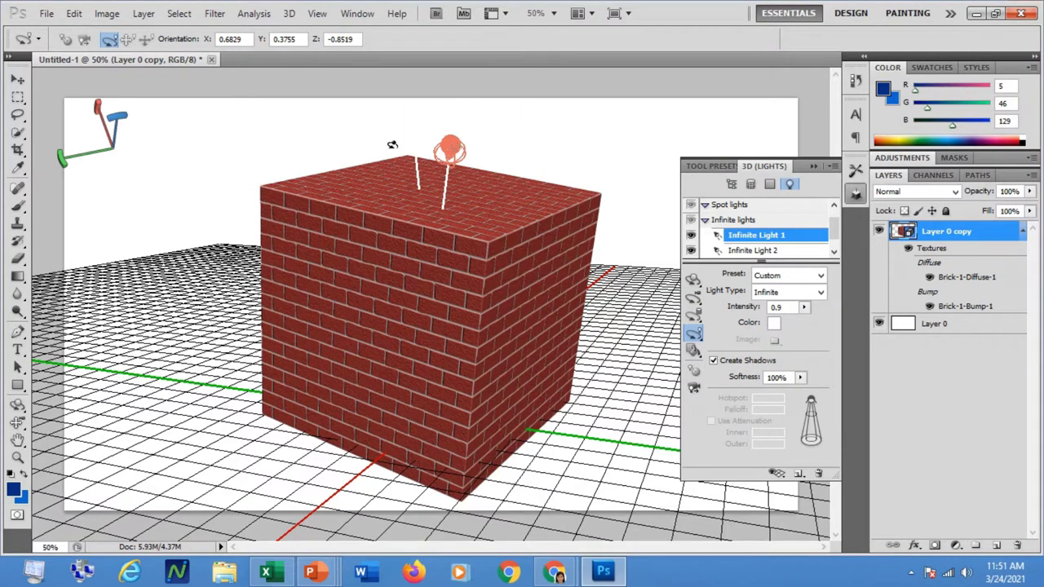
mouse_move(392, 144)
left_mouse_down()
mouse_move(407, 157)
mouse_move(235, 359)
mouse_move(447, 132)
mouse_move(557, 171)
mouse_move(569, 314)
mouse_move(445, 512)
mouse_move(481, 140)
mouse_move(366, 117)
mouse_move(276, 121)
left_mouse_up()
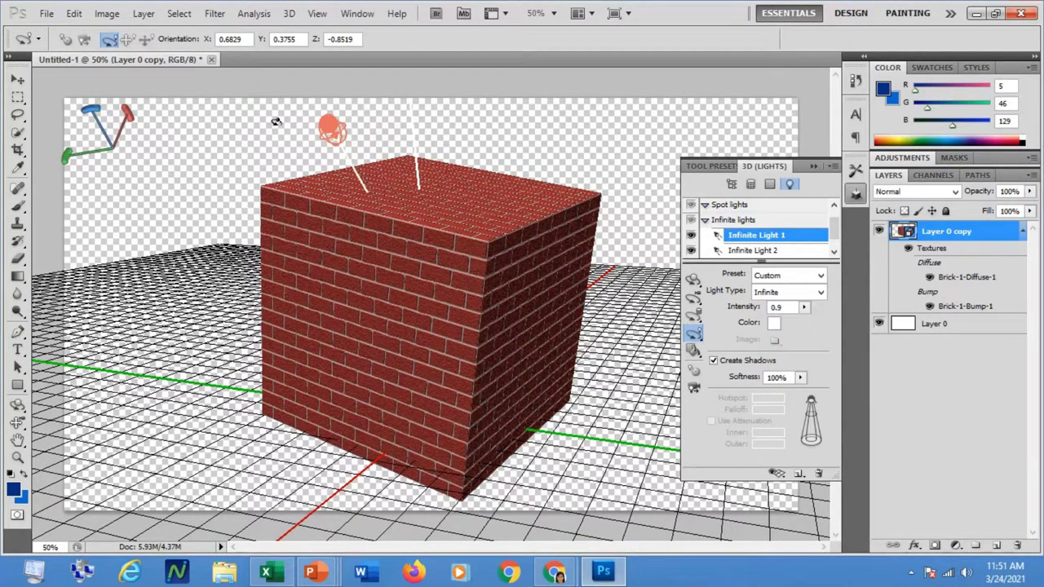
Move Infinite Light 2 to the cube's right front and set its shadow softness to 100%.
left_click(748, 251)
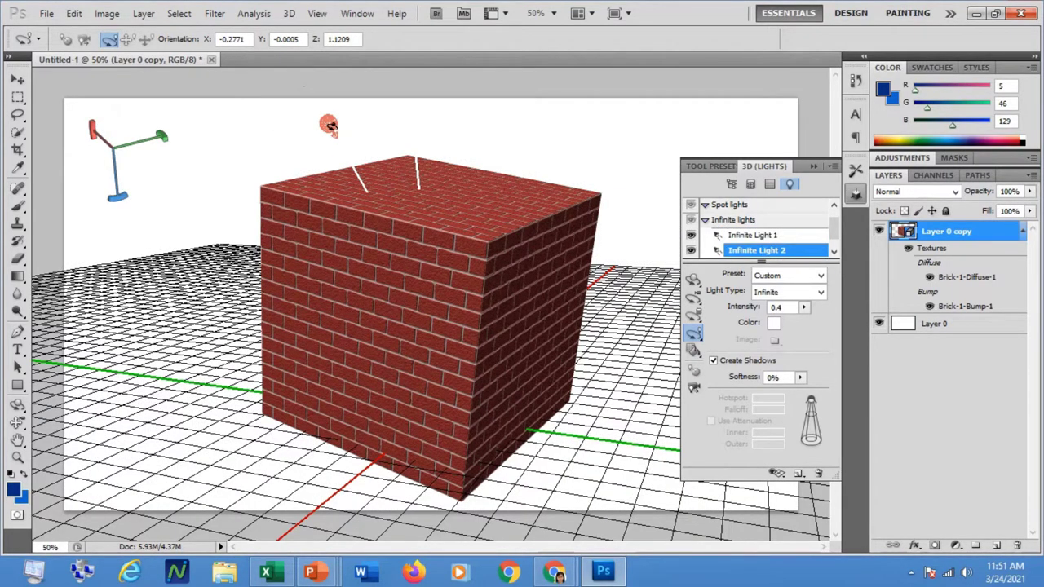
left_click_drag(329, 126, 589, 150)
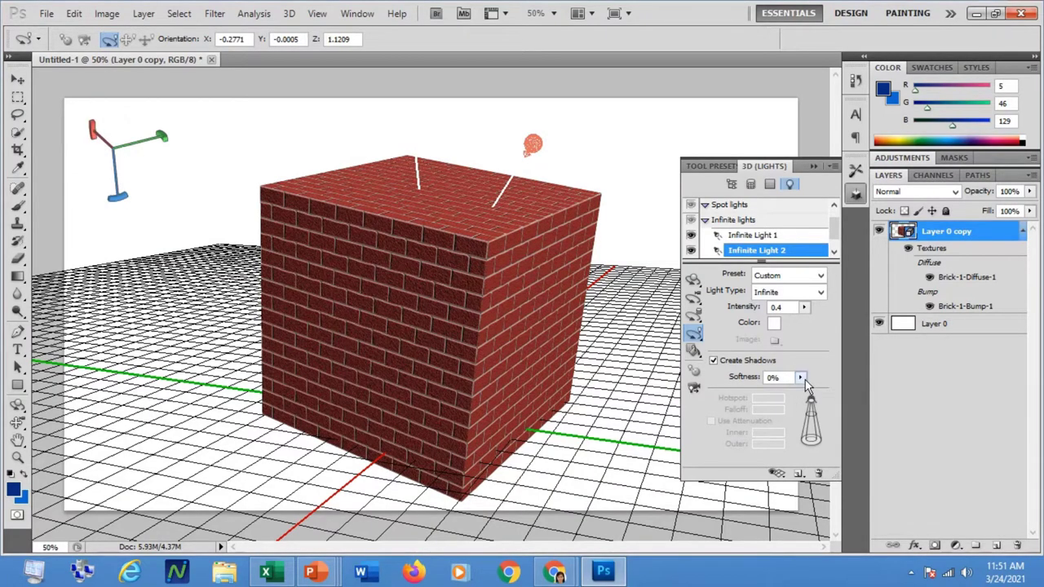
left_click(800, 378)
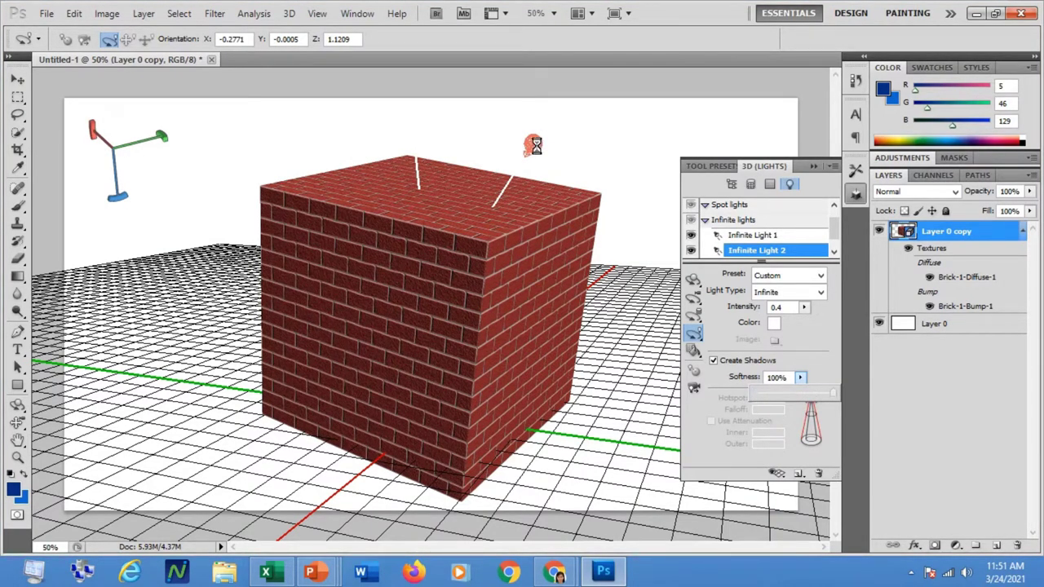
left_click_drag(400, 217, 371, 189)
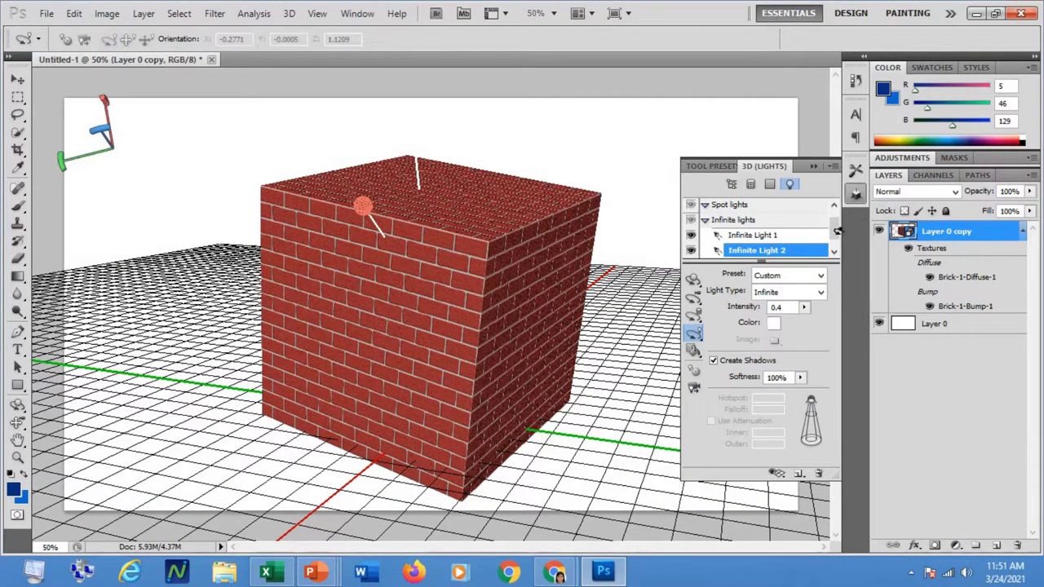
scroll(834, 230, "down", 1)
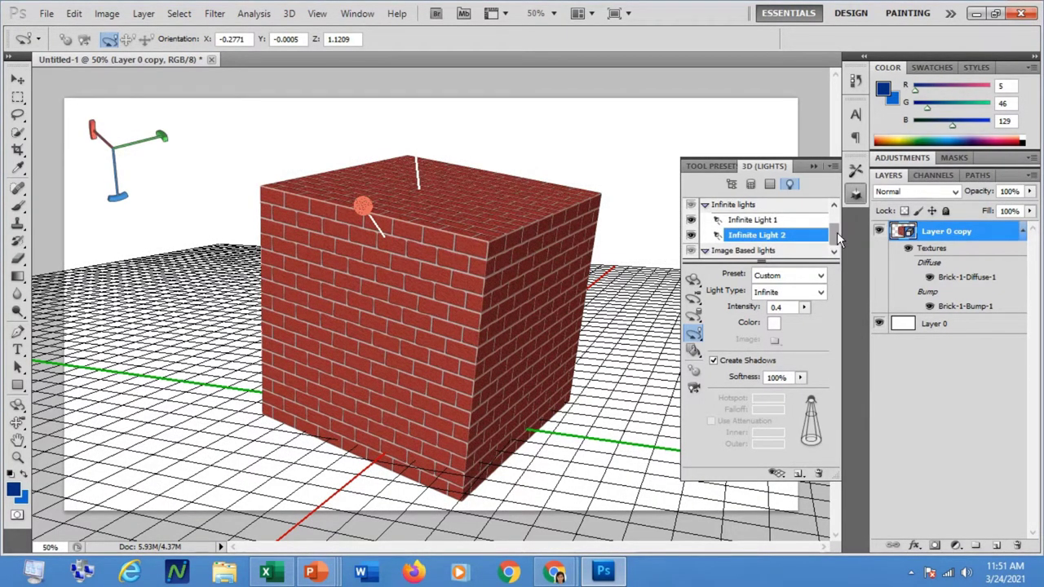
Browse the 3D panel's Mesh and Materials filters, returning to the Whole Scene list with 3D Object Rotate active.
left_click(732, 183)
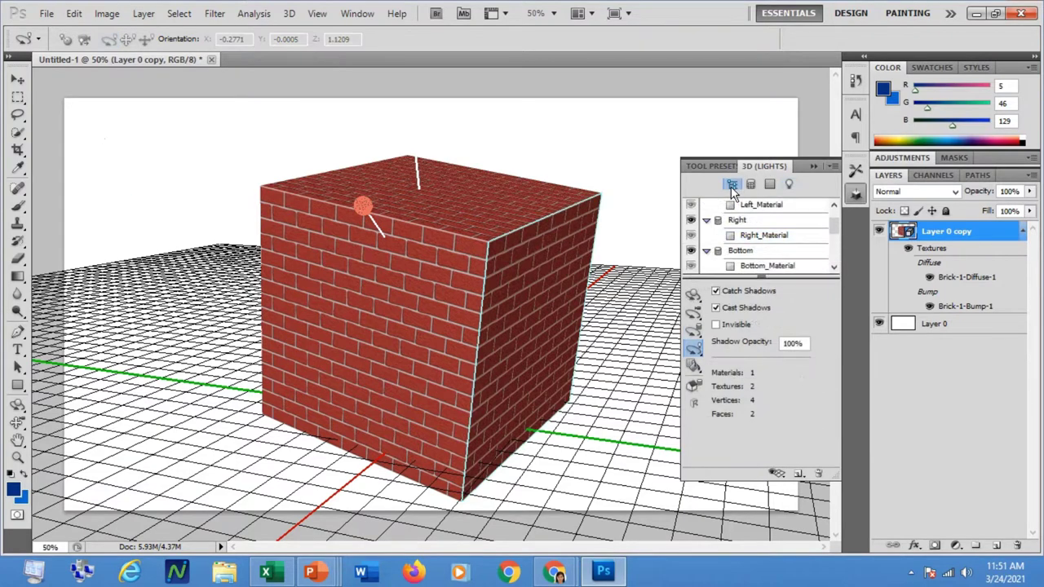
left_click(751, 184)
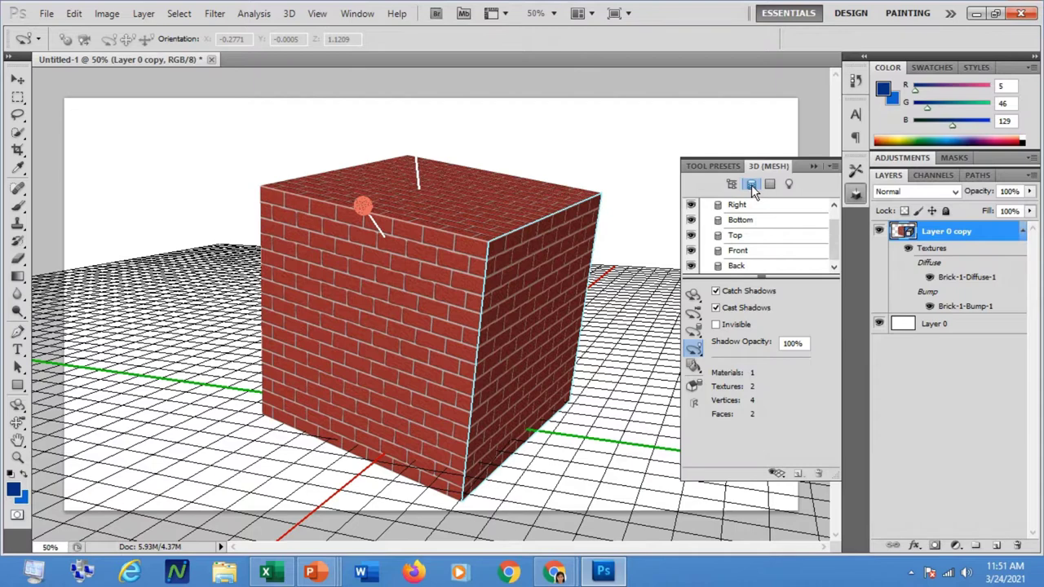
left_click(770, 185)
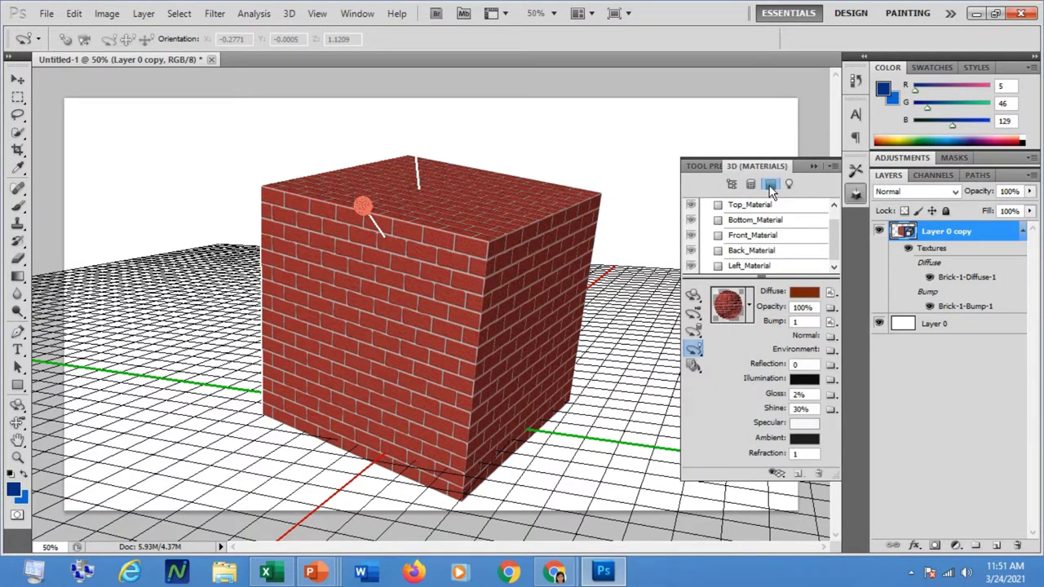
left_click(732, 184)
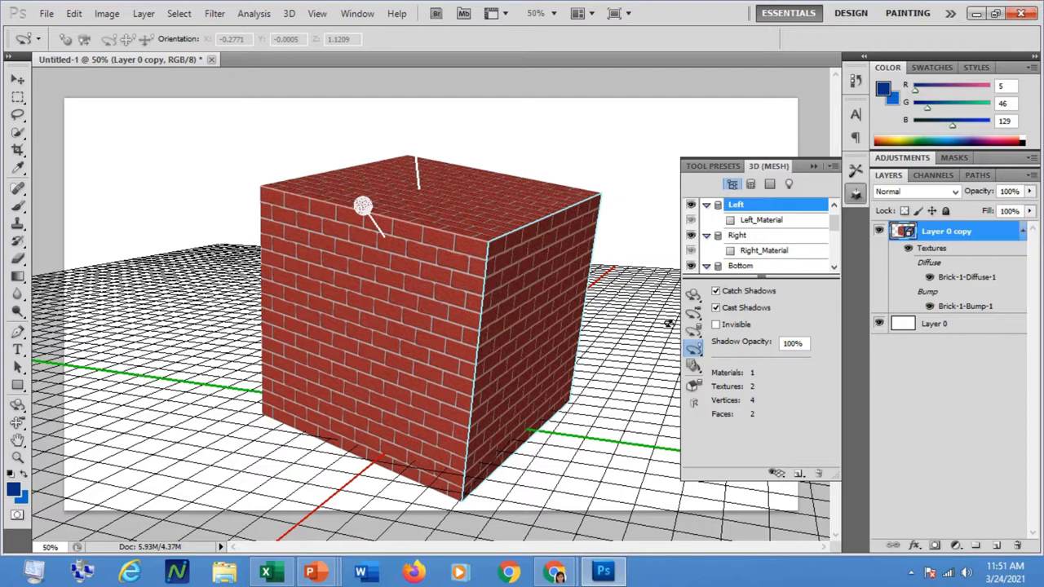
left_click(693, 294)
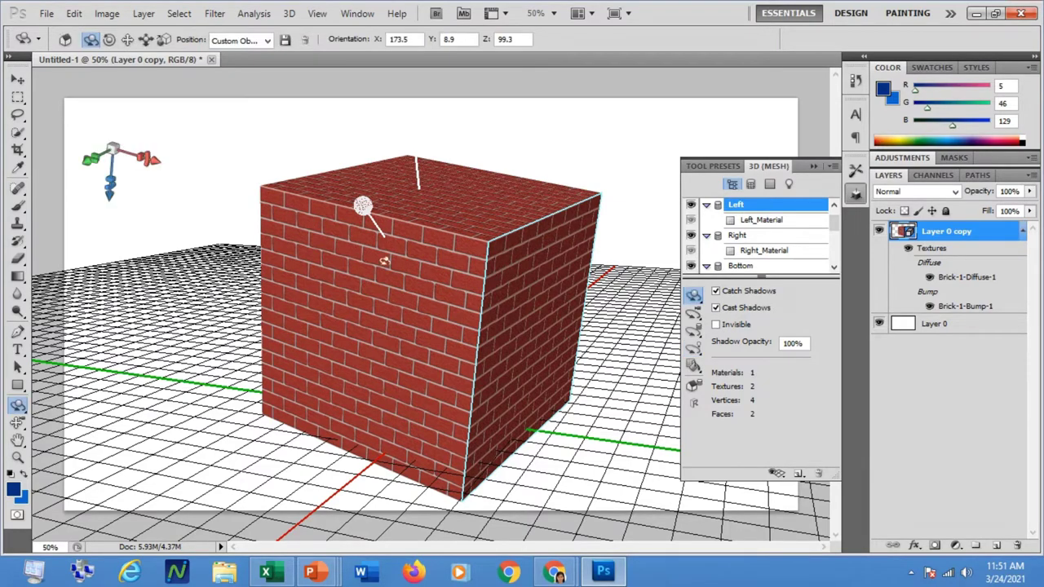
Tip the brick cube onto a corner at X 129.5, Y 11.9, Z 31.3 and collapse the 3D panel.
left_click_drag(384, 261, 489, 238)
mouse_move(111, 150)
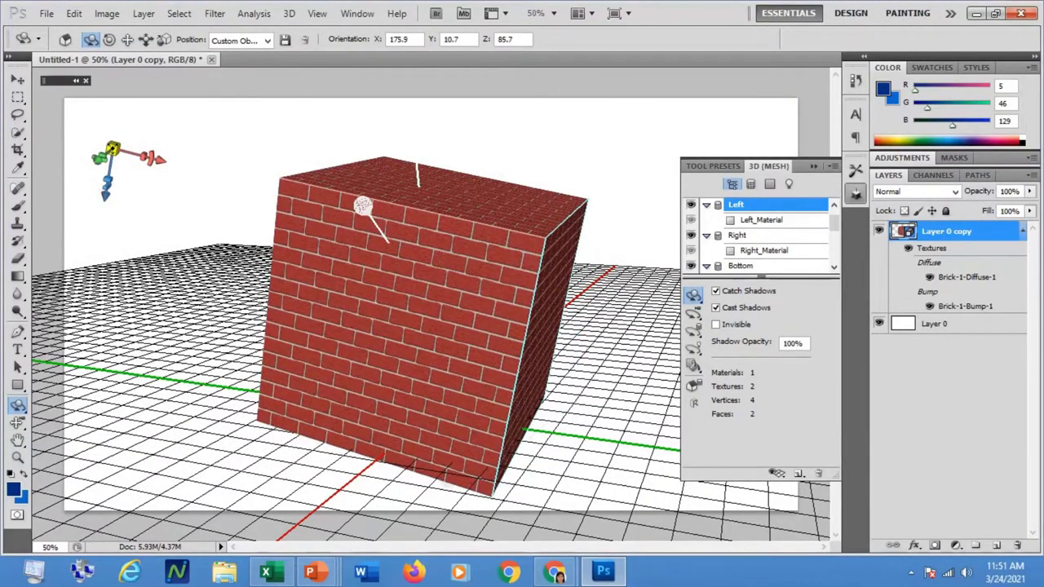
left_click_drag(104, 151, 244, 95)
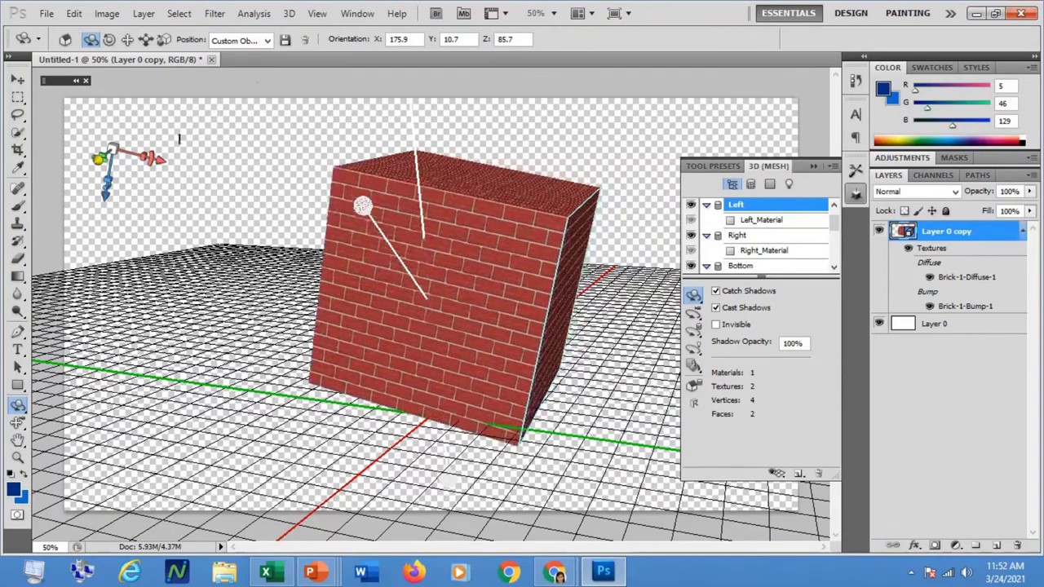
left_click_drag(179, 139, 157, 116)
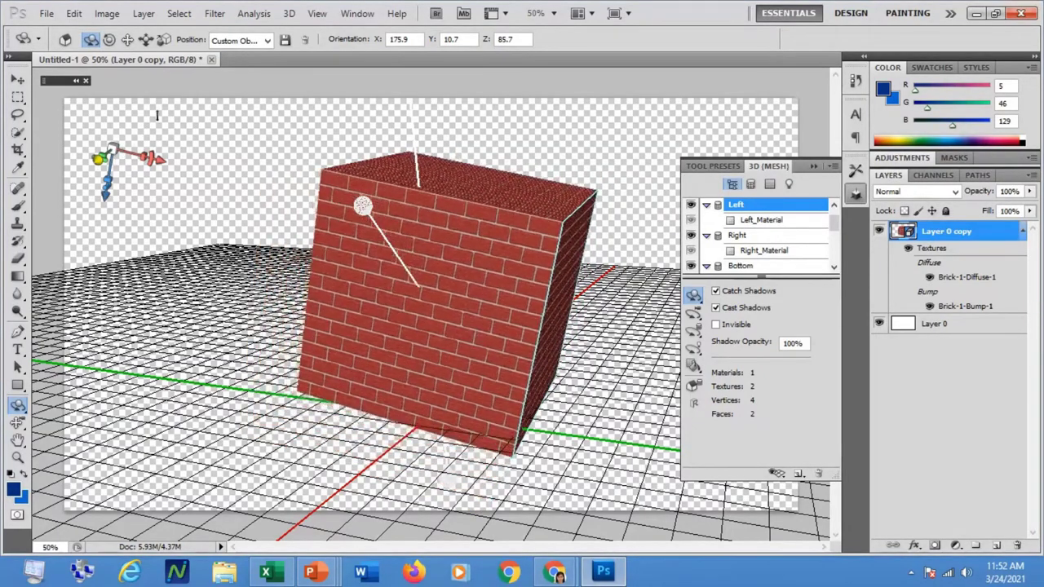
left_click_drag(199, 86, 184, 132)
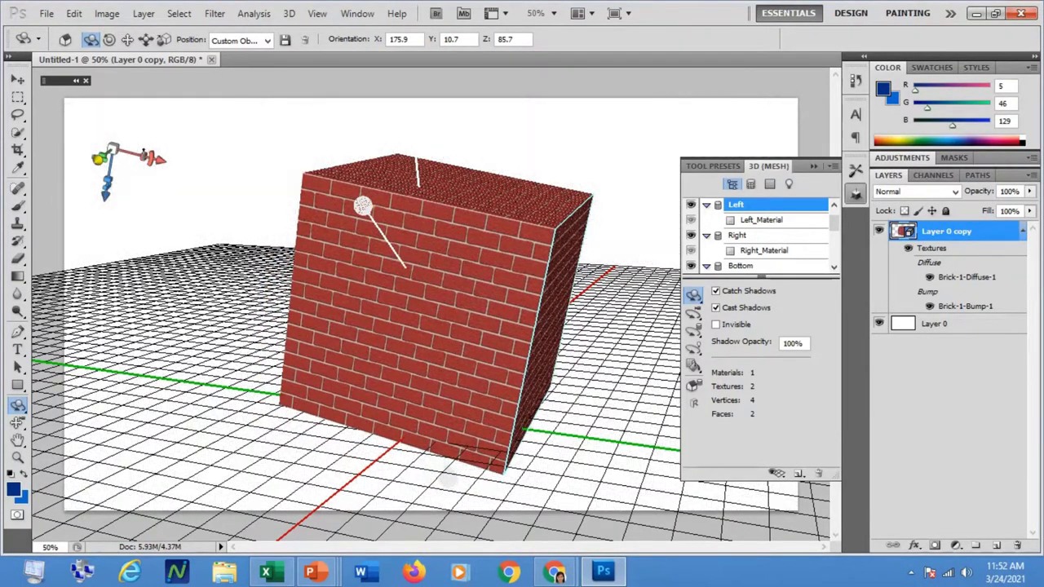
left_click_drag(118, 149, 317, 211)
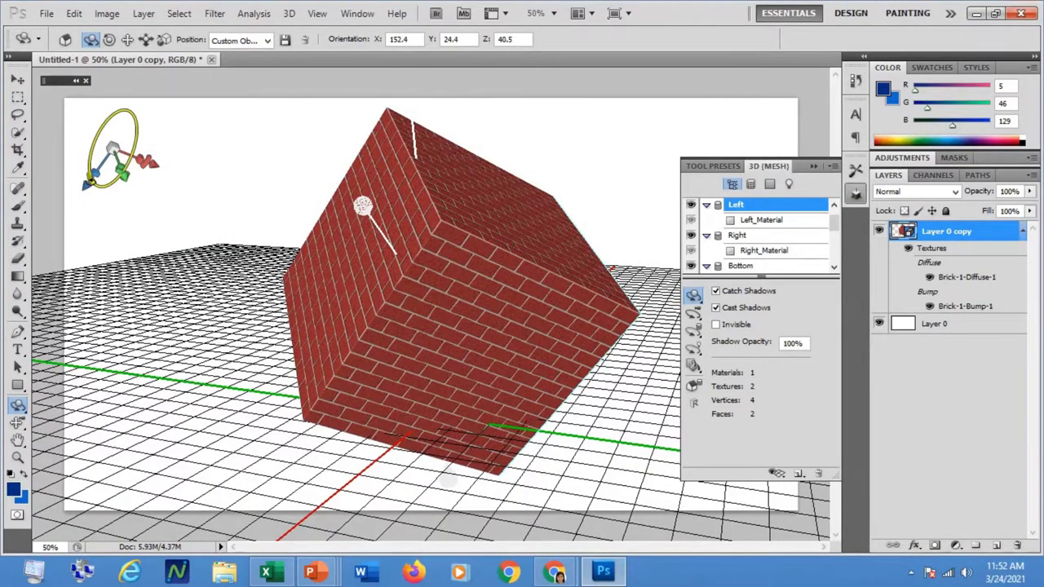
left_click_drag(163, 148, 494, 311)
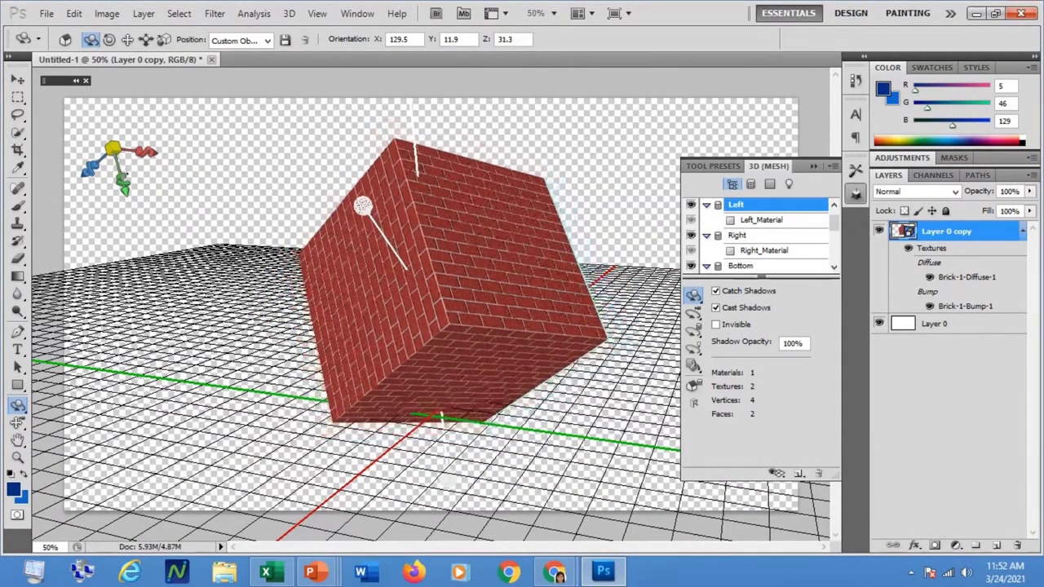
left_click_drag(123, 189, 128, 201)
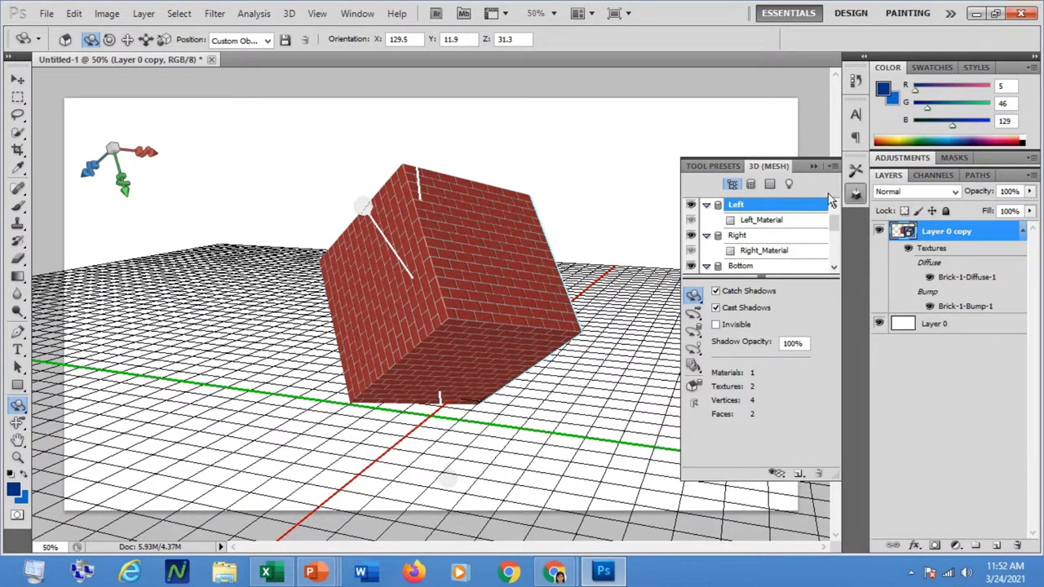
left_click(814, 165)
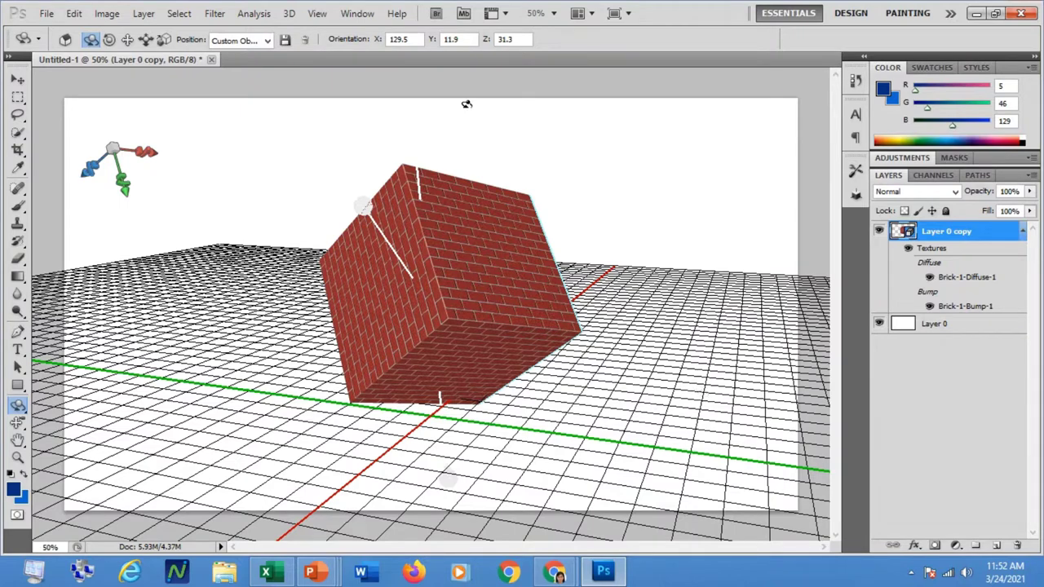
Delete the brick cube layer and duplicate Layer 0 into Layer 0 copy with Ctrl+J.
left_click(18, 80)
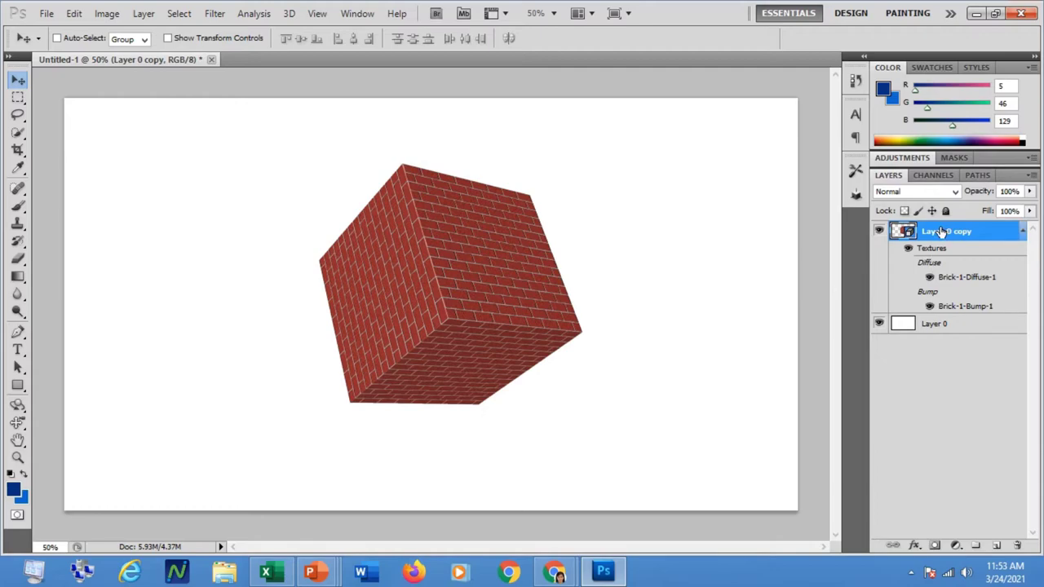
key("Delete")
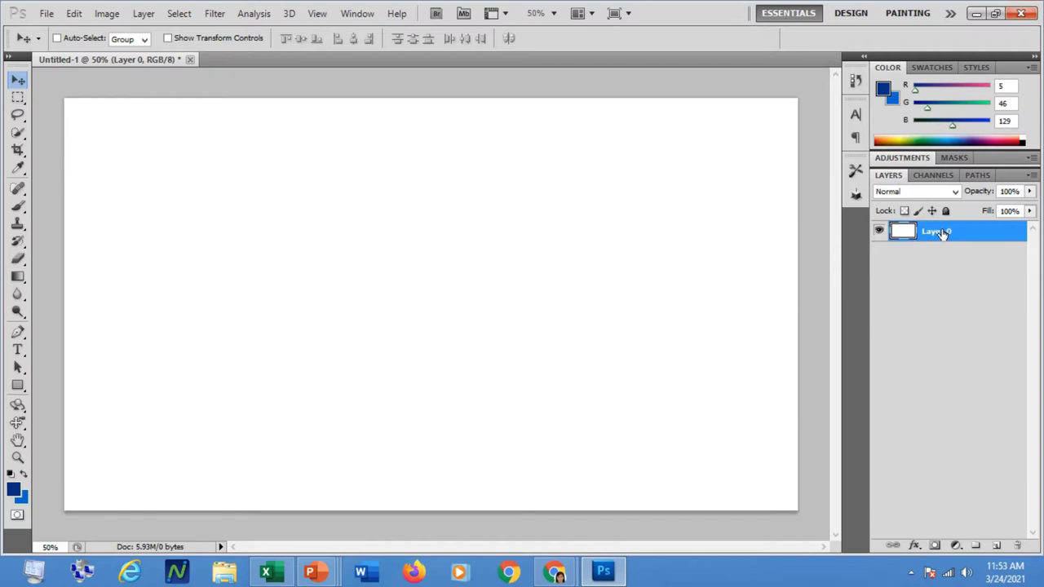
key("ctrl+j")
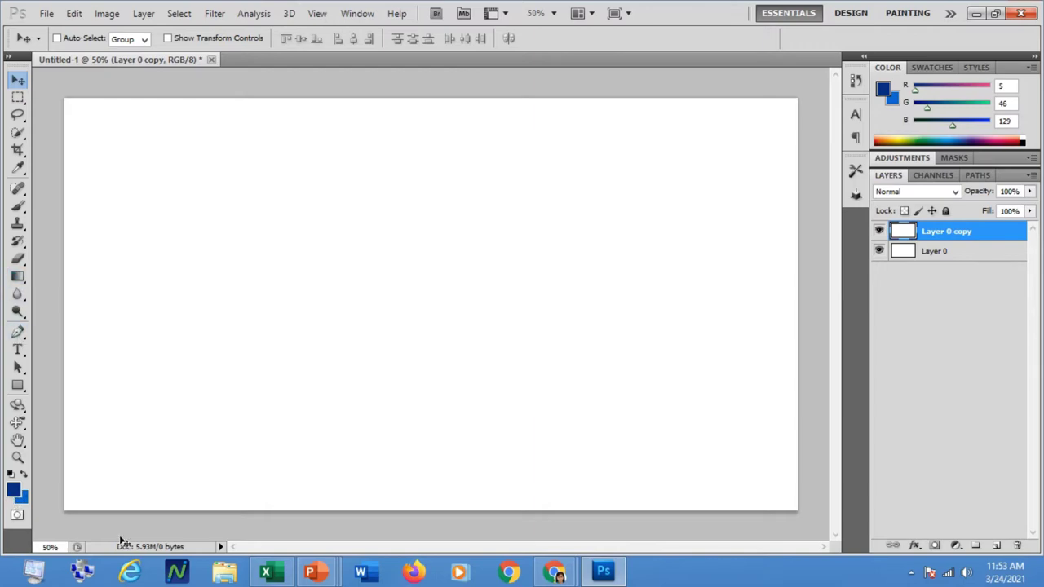
Undo an accidental layer mask on Layer 0 copy and reopen the layer styles list.
left_click(935, 546)
left_click(914, 546)
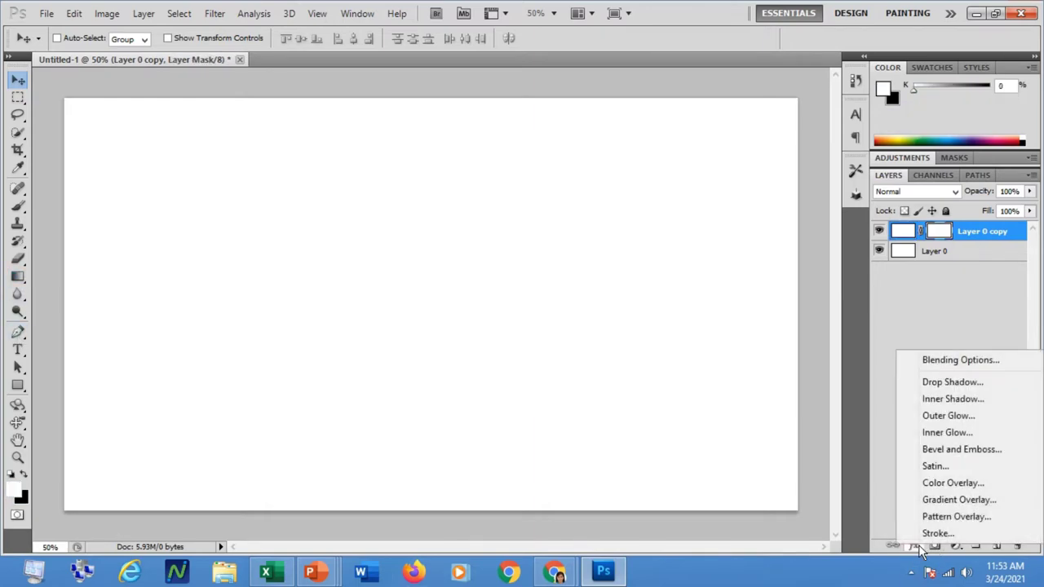
left_click(743, 400)
key("ctrl+z")
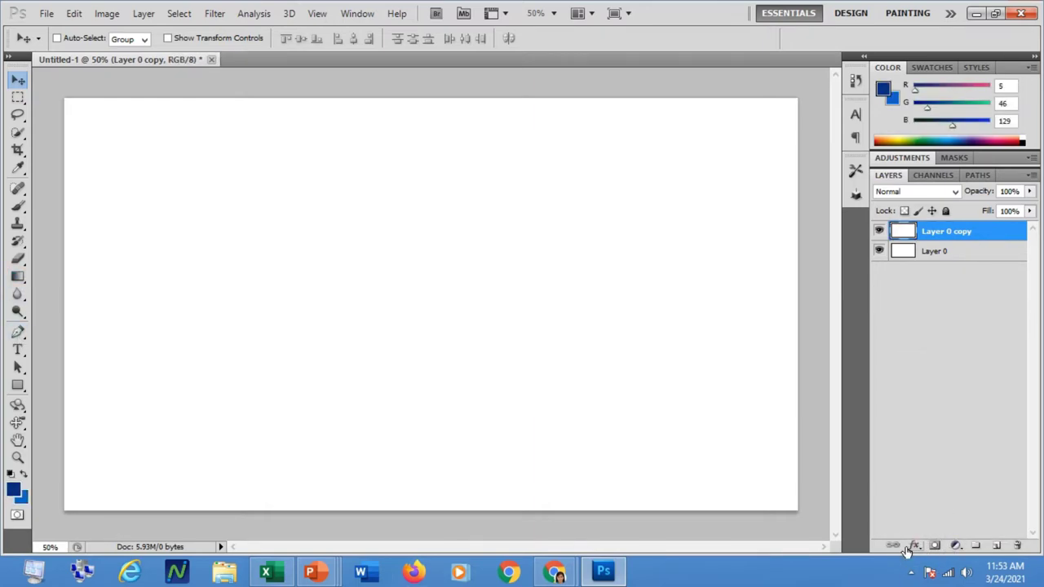
left_click(915, 545)
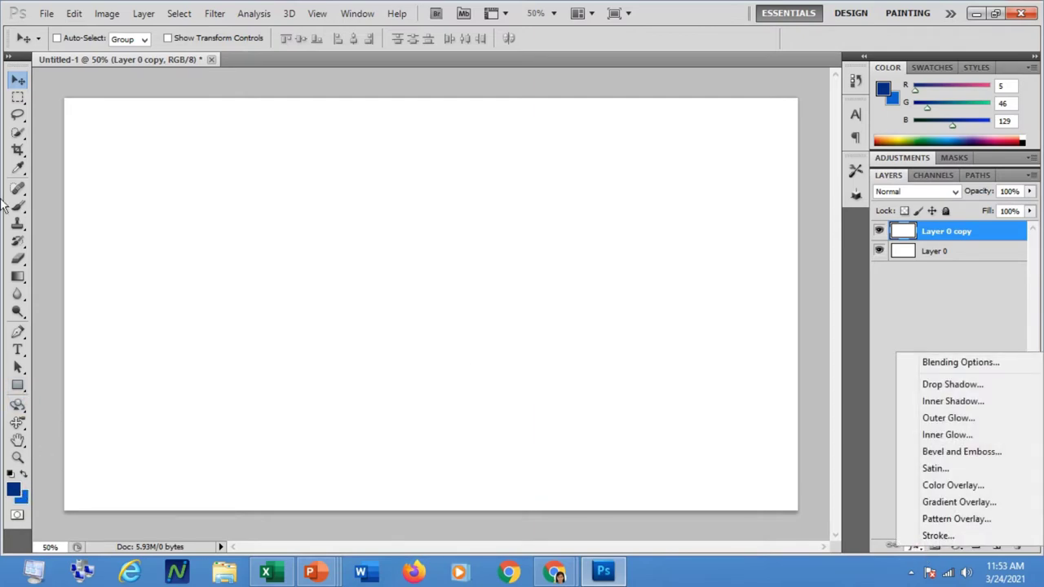
Fill Layer 0 copy with dark blue (R5 G46 B129) using the Paint Bucket Tool.
left_click(18, 276)
left_click(71, 292)
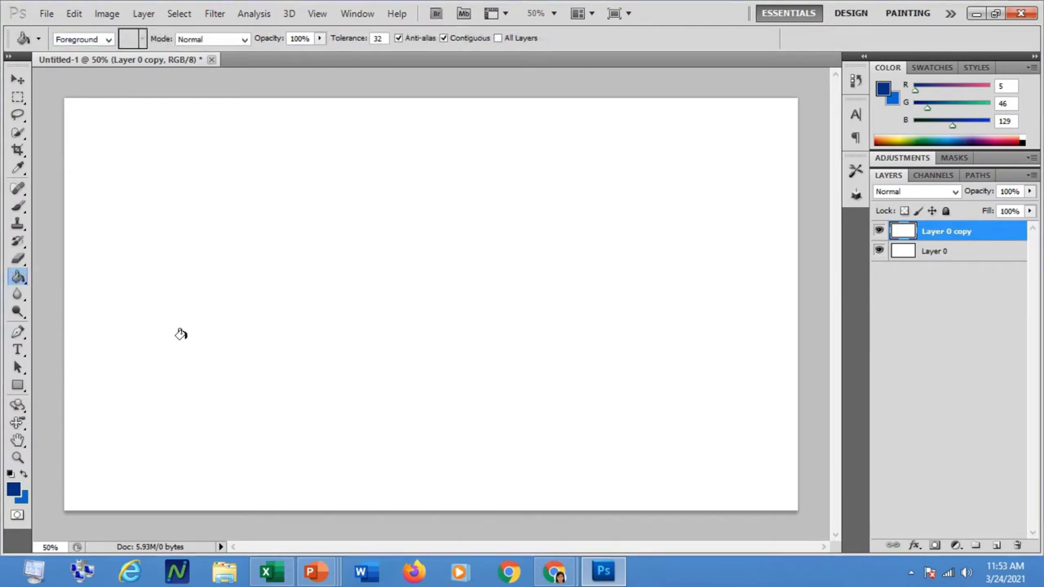
left_click(294, 290)
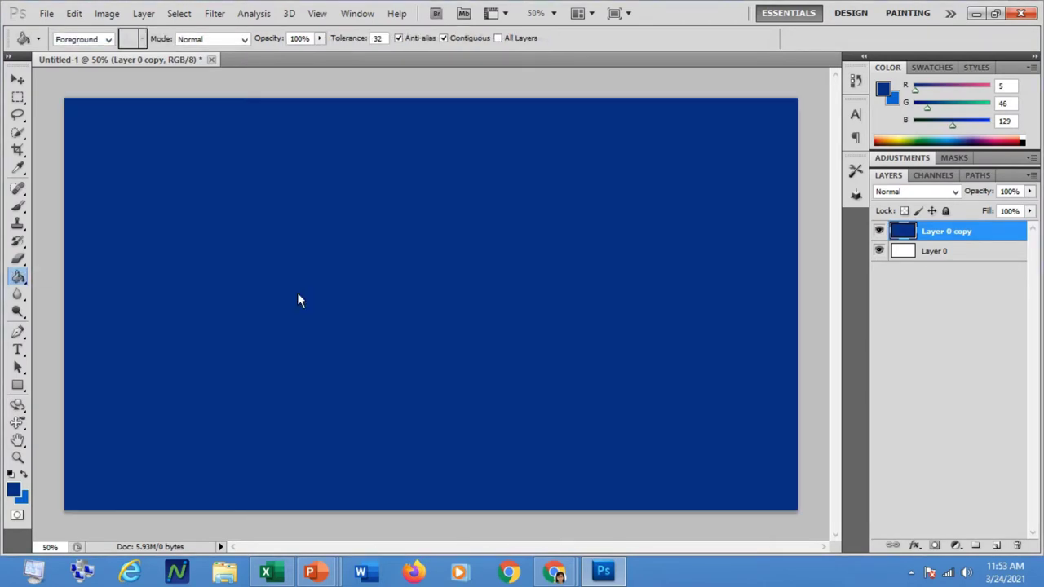
left_click(291, 15)
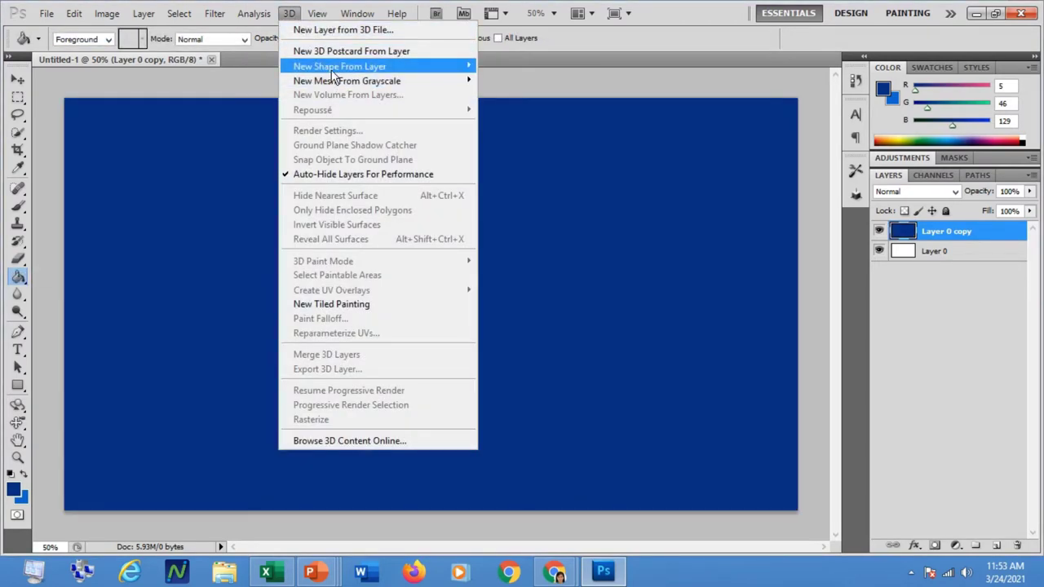
Convert the blue Layer 0 copy into a 3D Soda Can and show its Cap and Label scene.
mouse_move(332, 71)
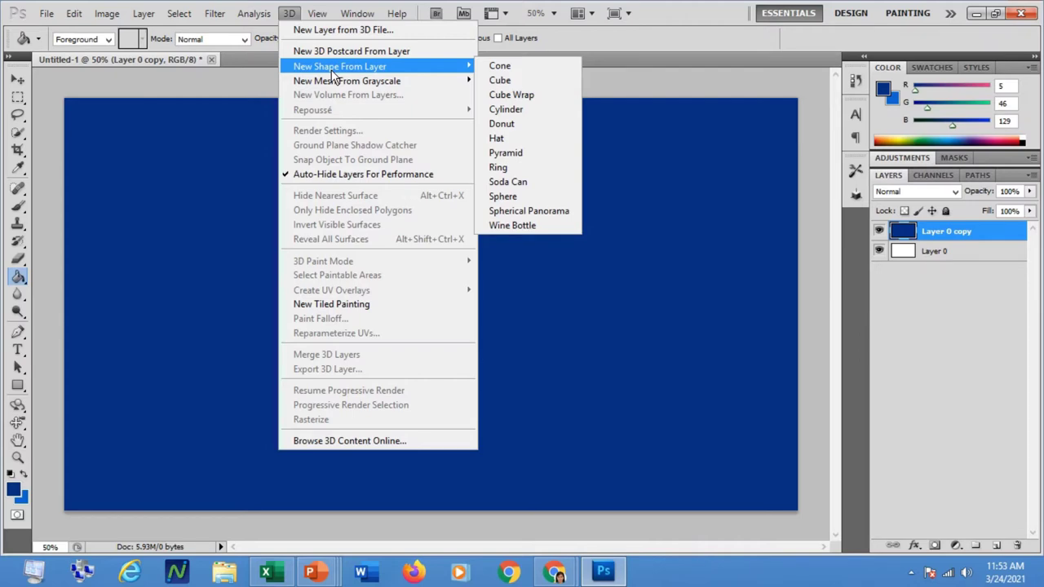
left_click(523, 183)
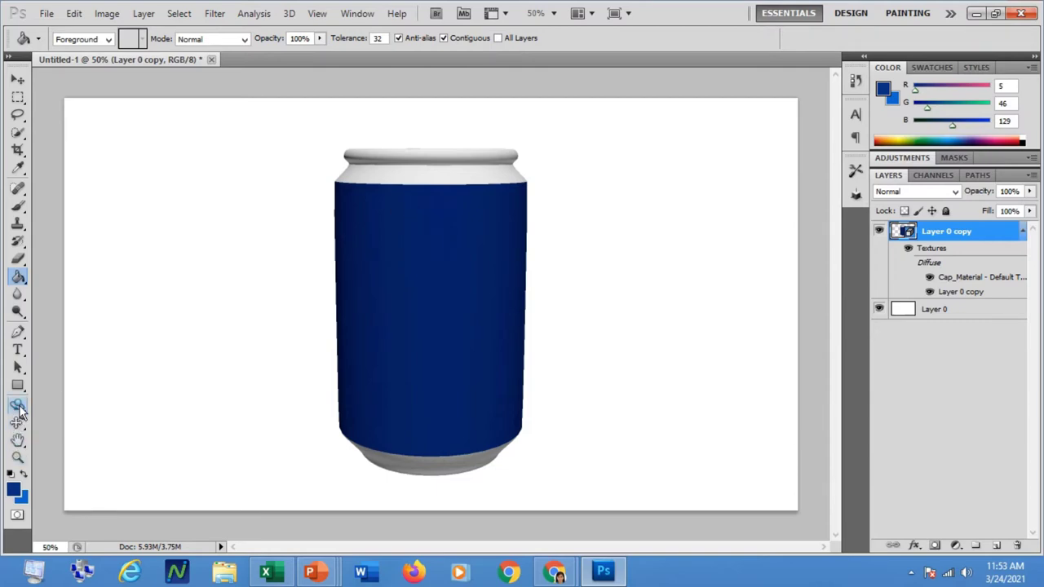
left_click(855, 196)
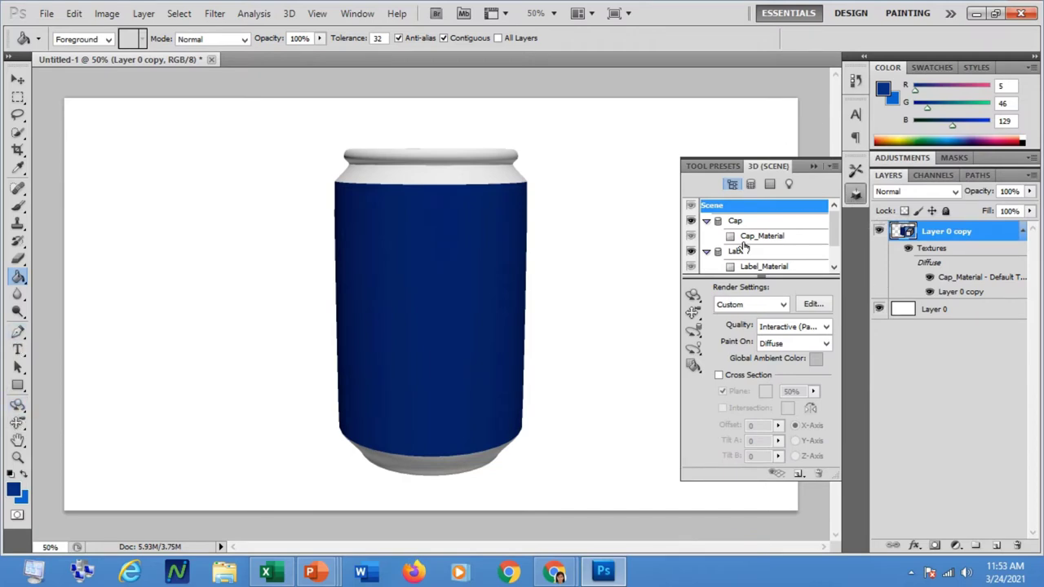
Apply the black-and-white checkerboard preset to Label_Material, then select the Cap mesh.
left_click(771, 185)
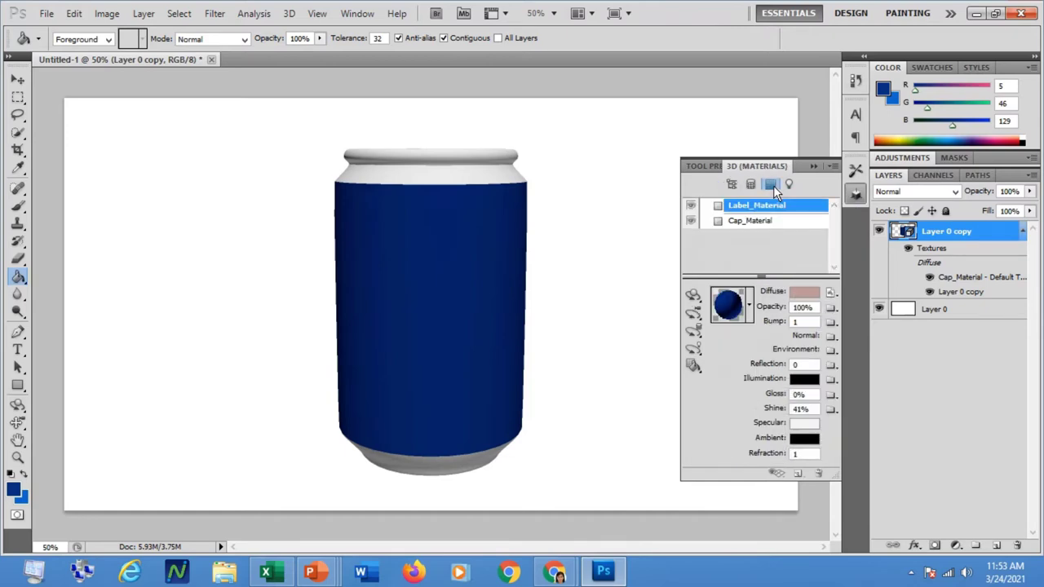
left_click(749, 308)
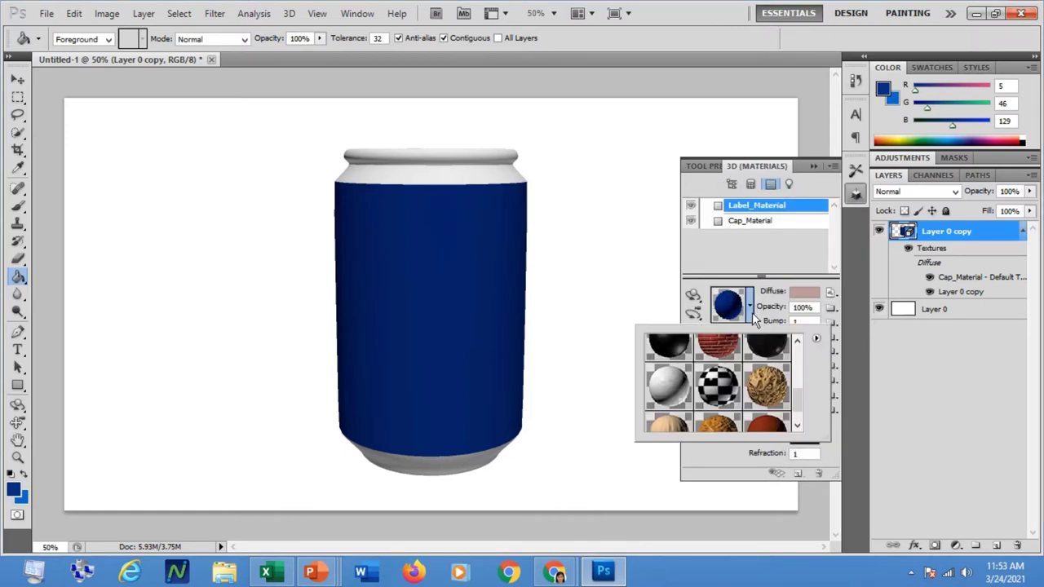
left_click(713, 392)
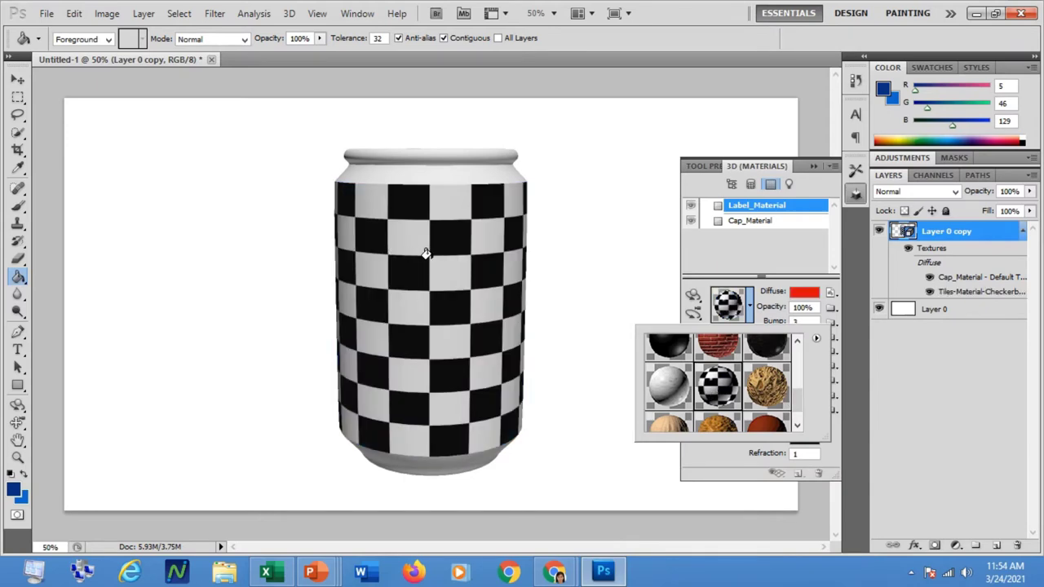
left_click_drag(800, 398, 799, 414)
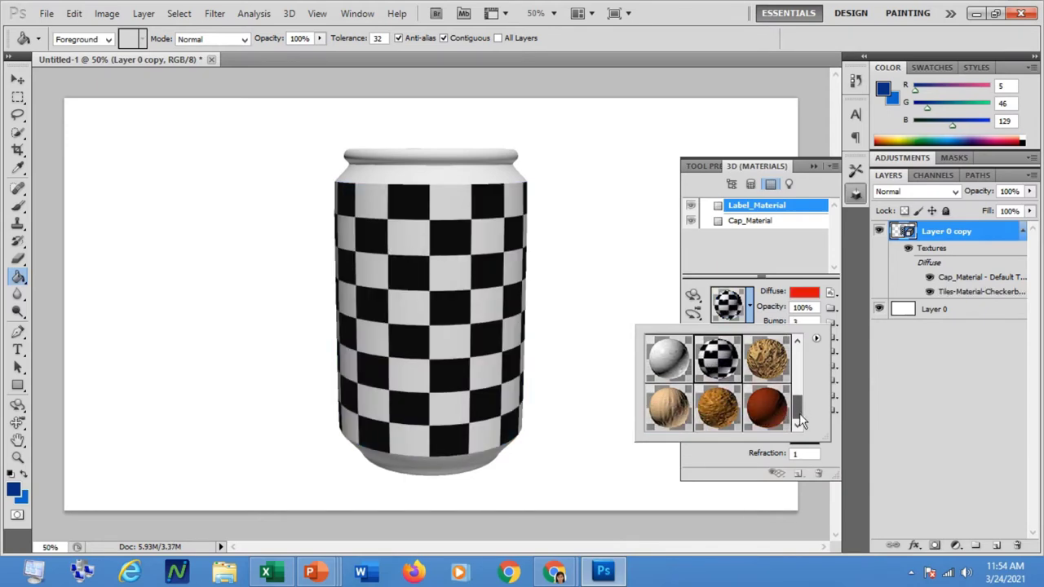
left_click(732, 184)
left_click(732, 184)
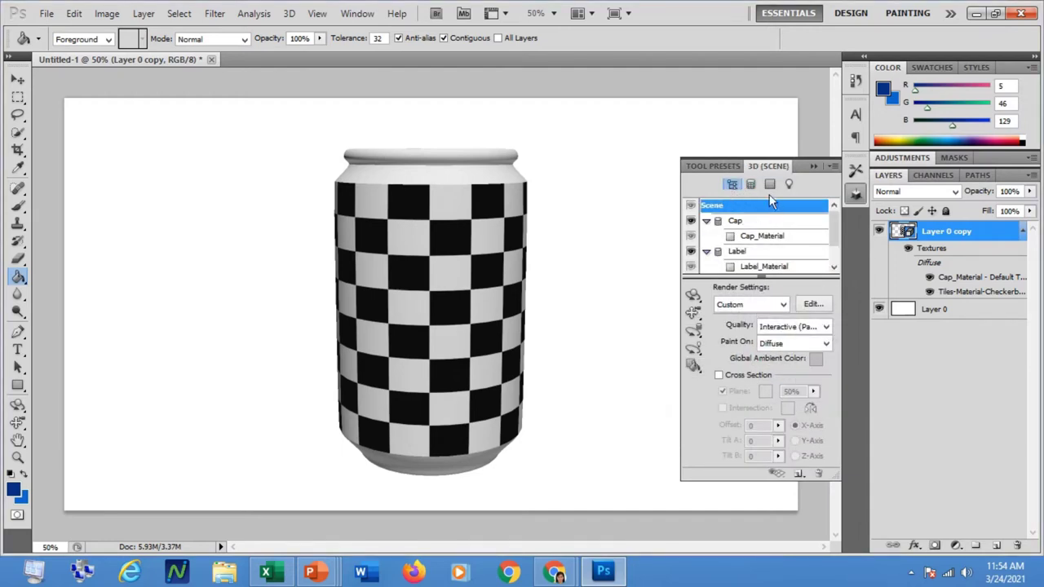
left_click(736, 223)
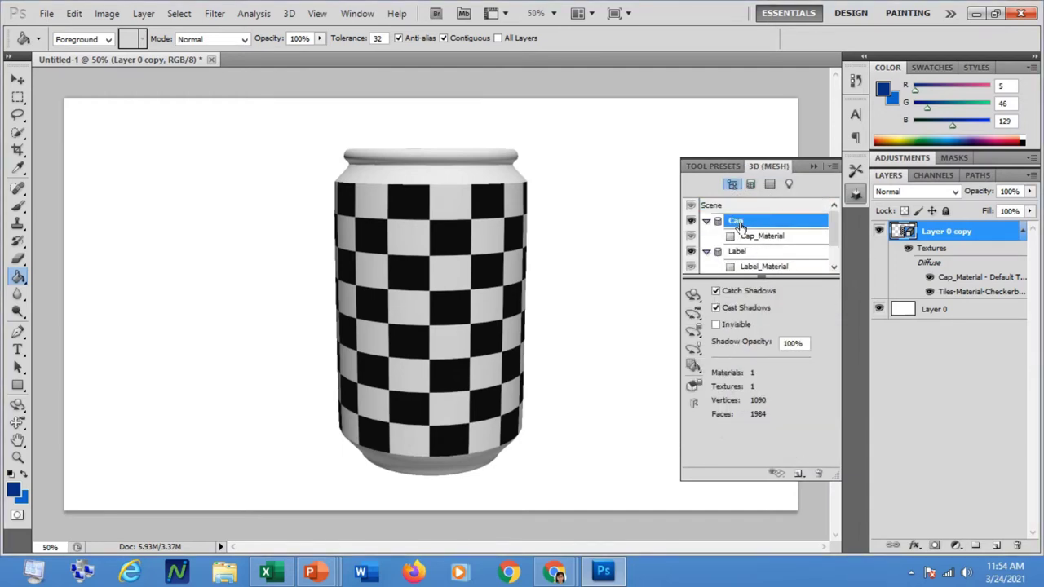
left_click(770, 185)
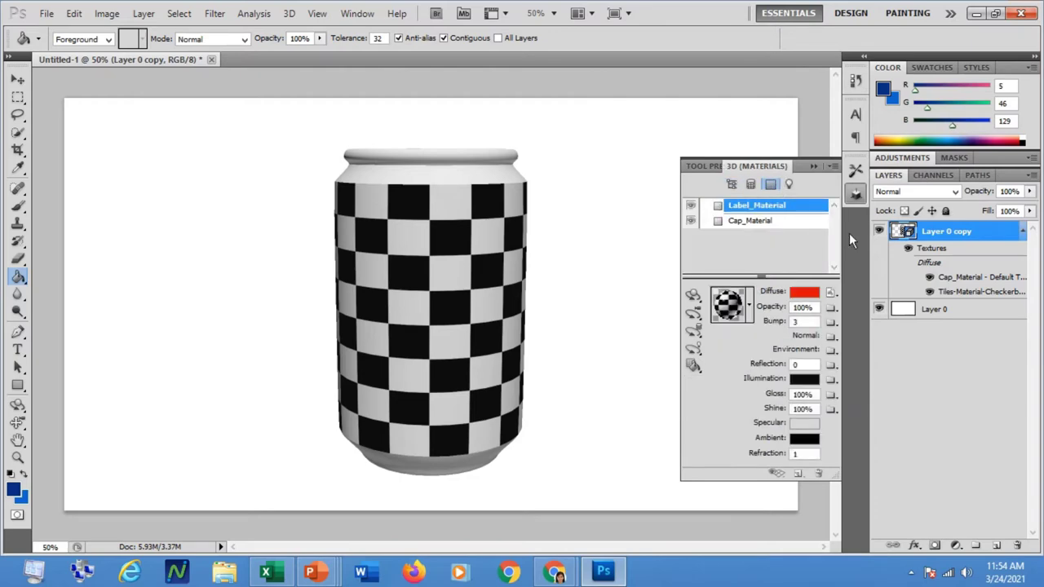
Give Cap_Material the orange-peel preset after trying the black sphere and red wood materials.
left_click(755, 223)
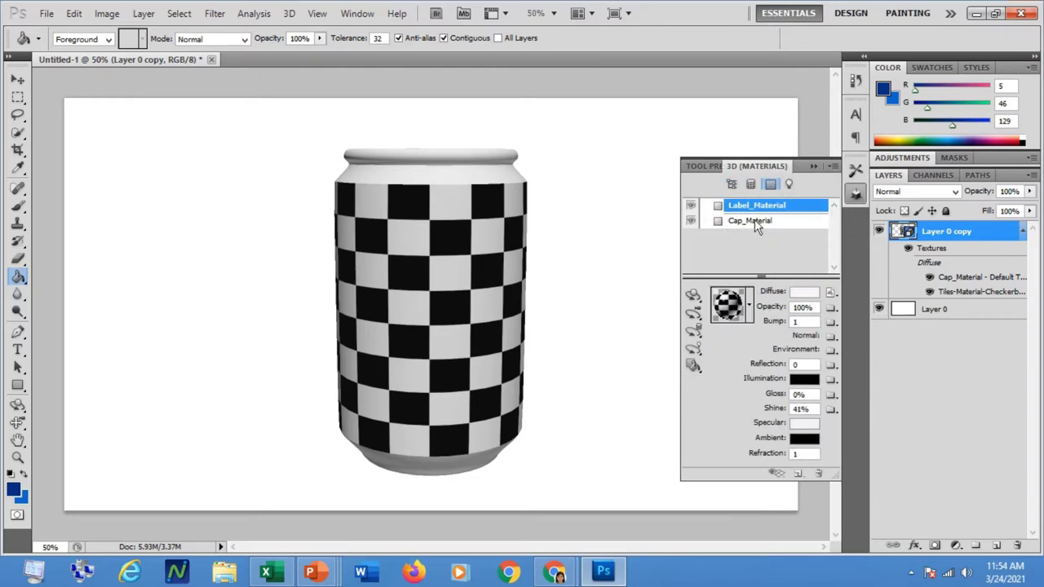
left_click(749, 308)
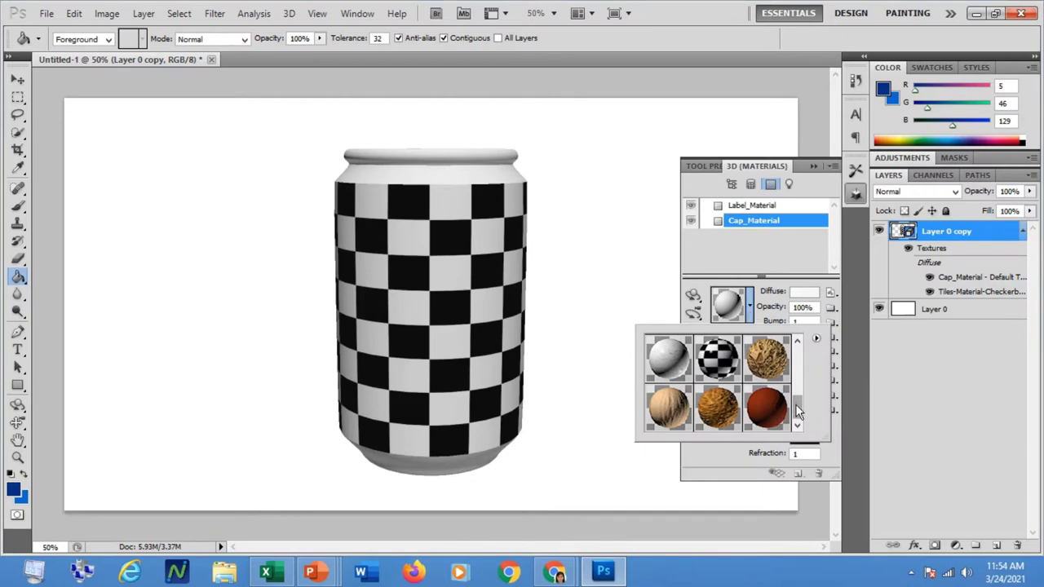
mouse_move(800, 398)
left_mouse_down()
mouse_move(799, 368)
mouse_move(798, 387)
left_mouse_up()
left_click(664, 384)
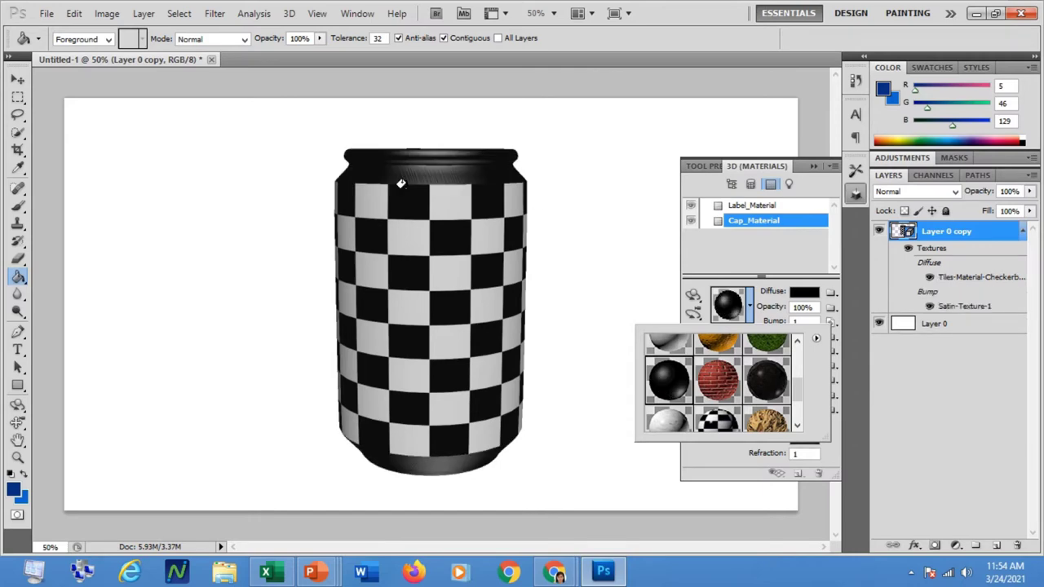
left_click(717, 342)
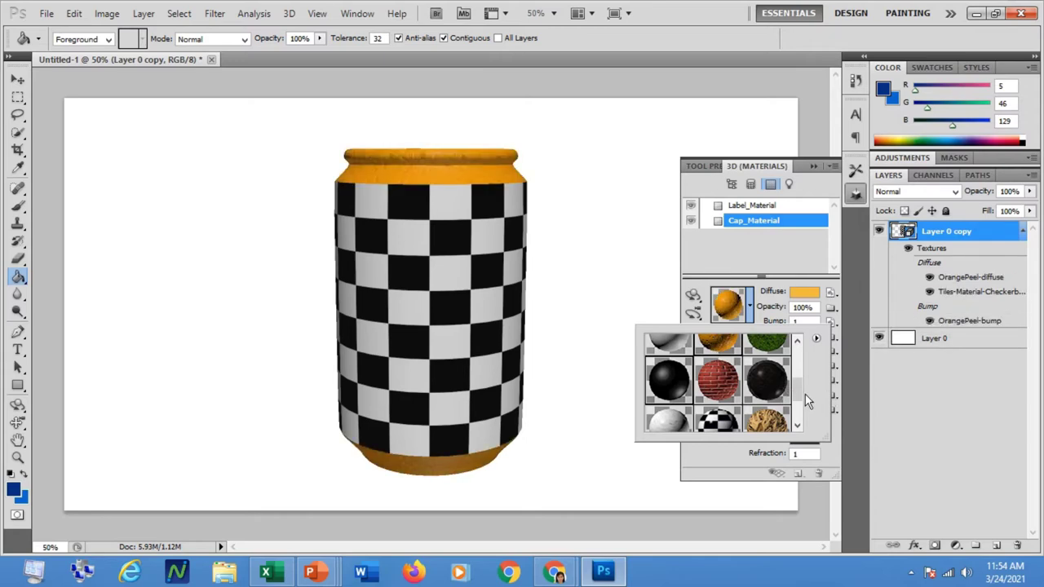
left_click_drag(798, 393, 799, 424)
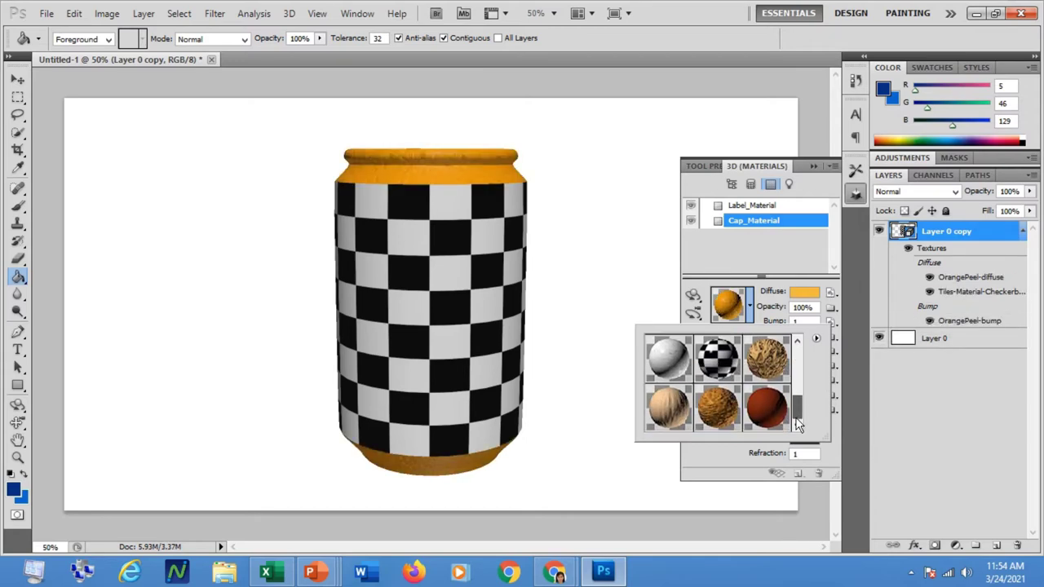
left_click(766, 416)
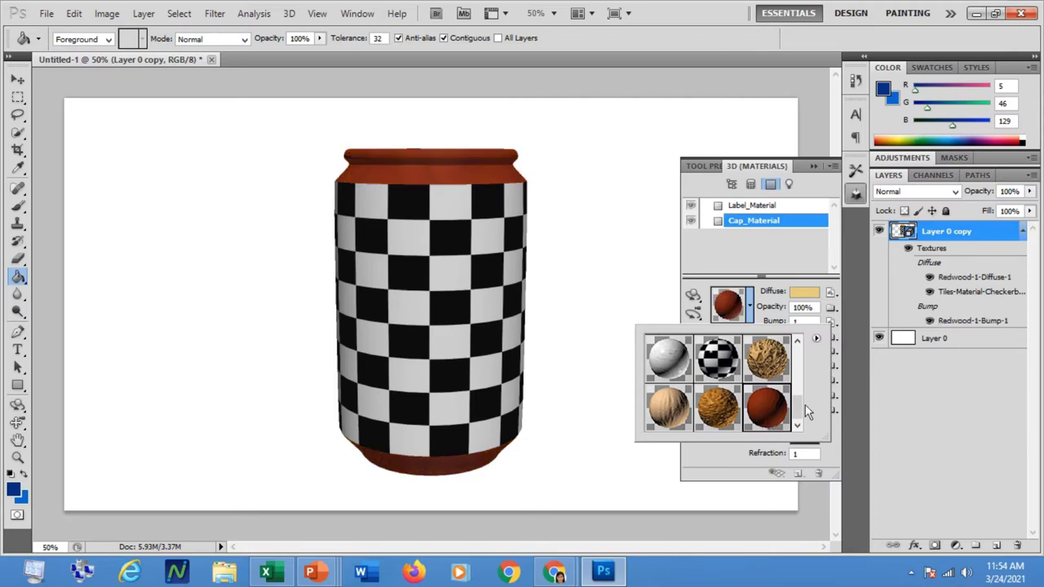
left_click_drag(800, 418, 759, 389)
left_click(716, 357)
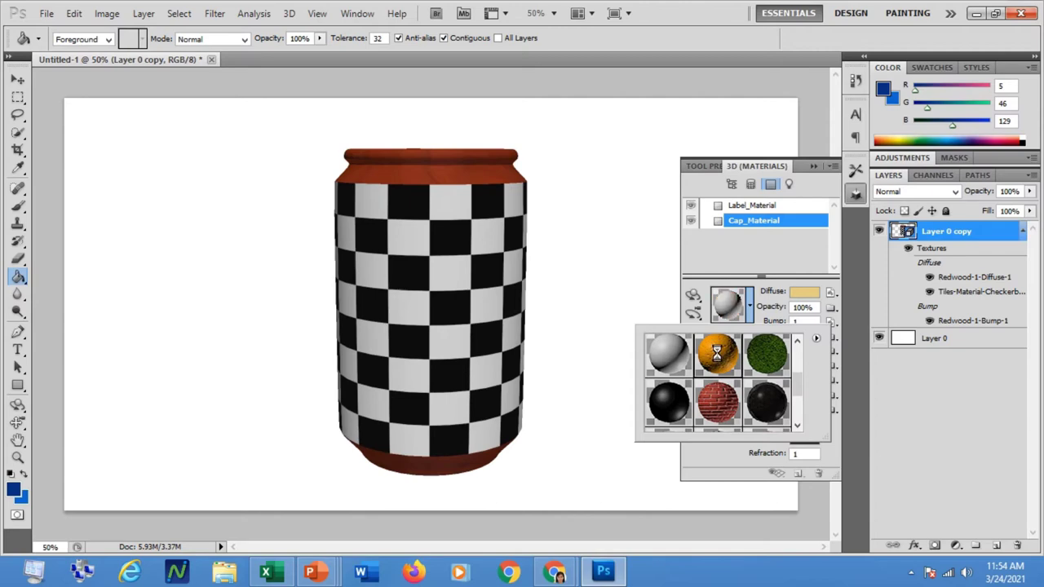
left_click(821, 250)
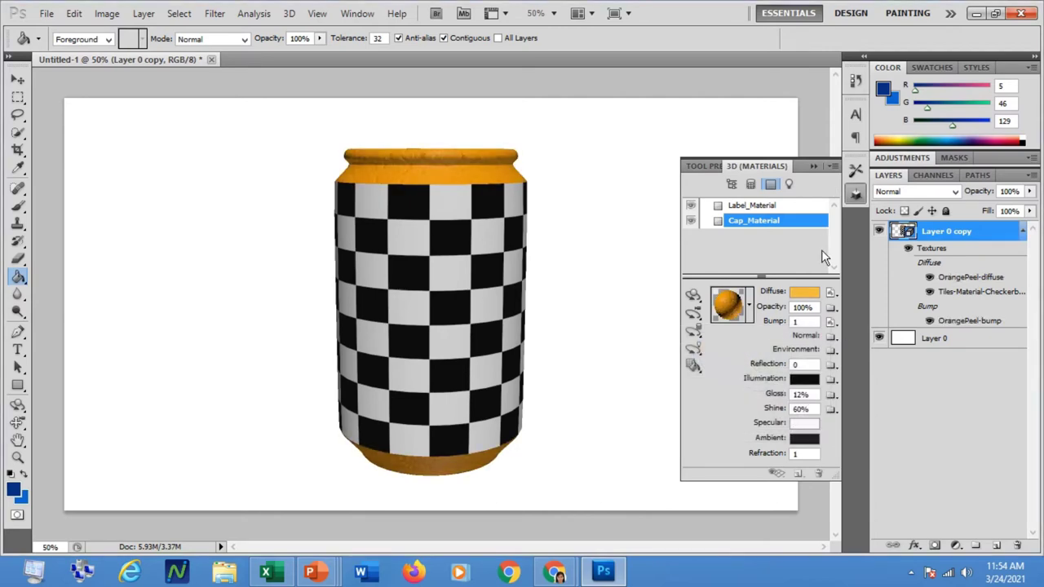
left_click(17, 405)
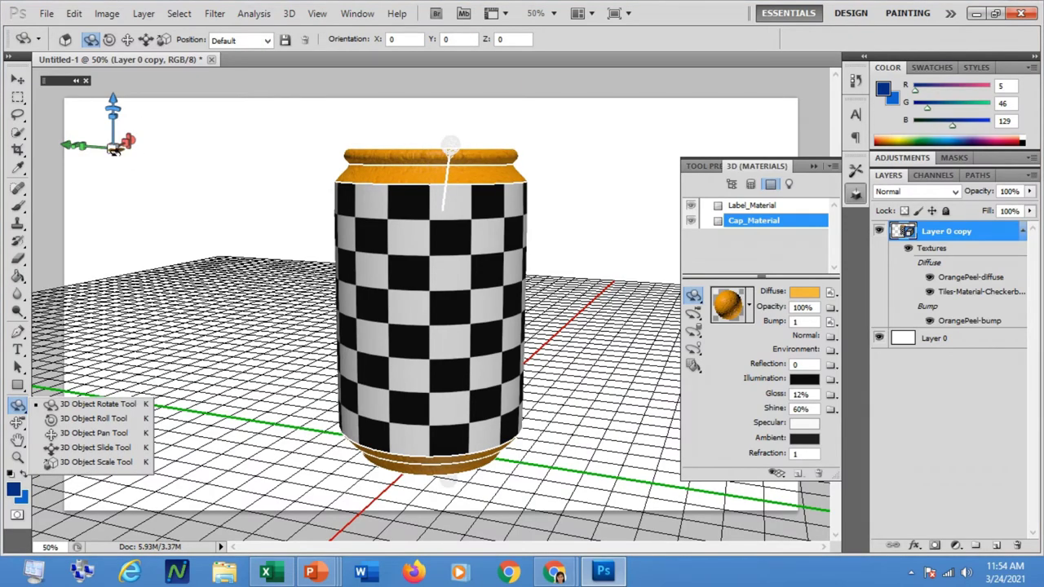
Tilt the soda can diagonally to X -50.7, Y 6.4, Z -40.5 and collapse the 3D panel.
left_click_drag(114, 149, 134, 167)
left_click_drag(106, 110, 277, 88)
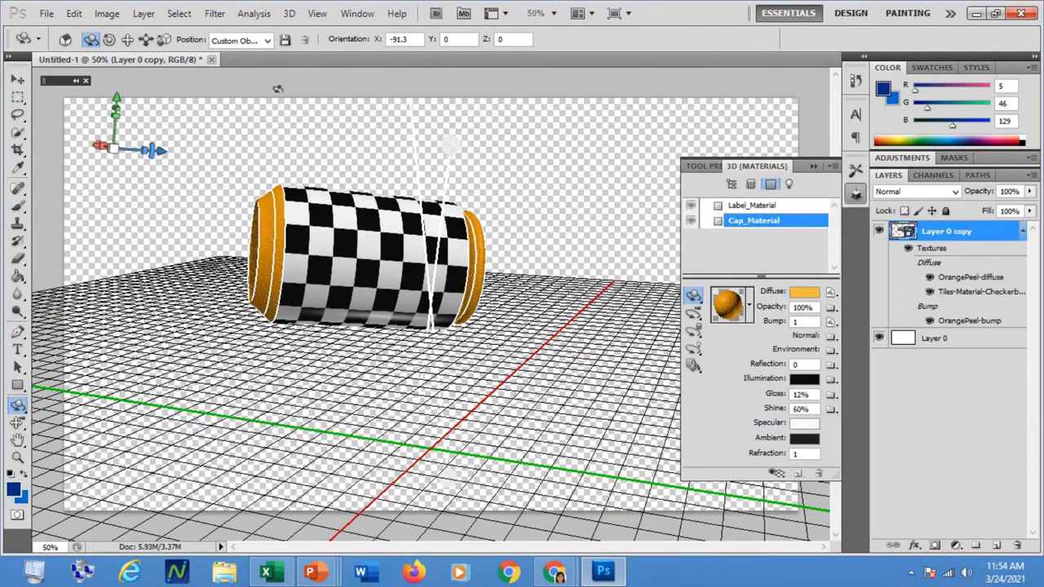
left_click_drag(155, 138, 149, 114)
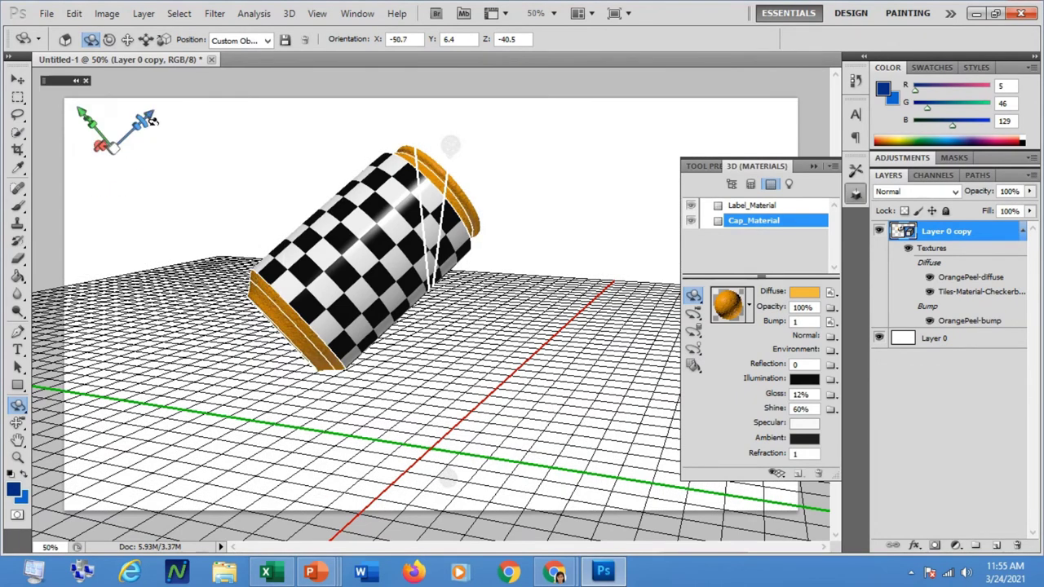
left_click(17, 82)
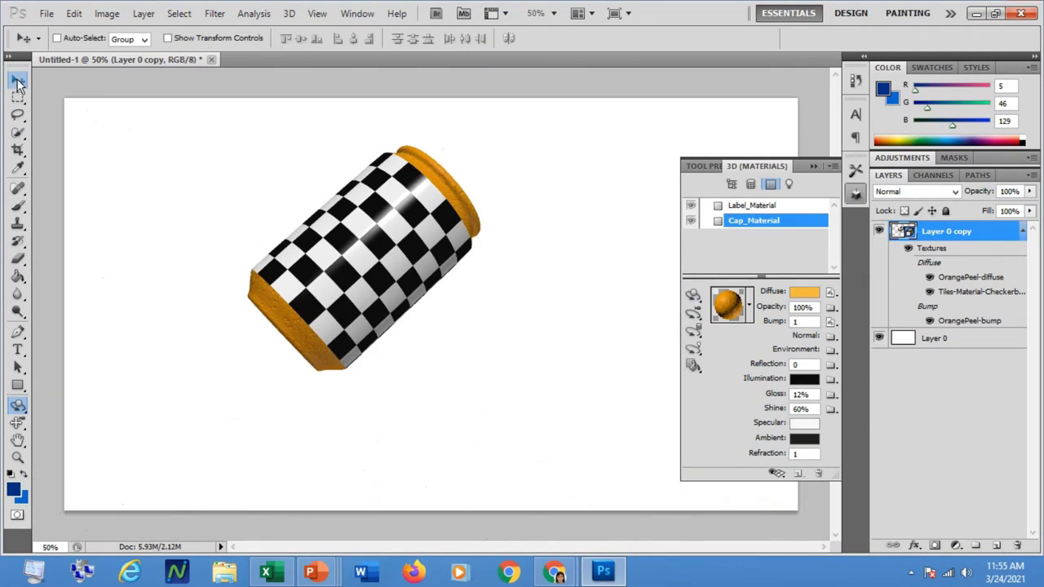
left_click(821, 168)
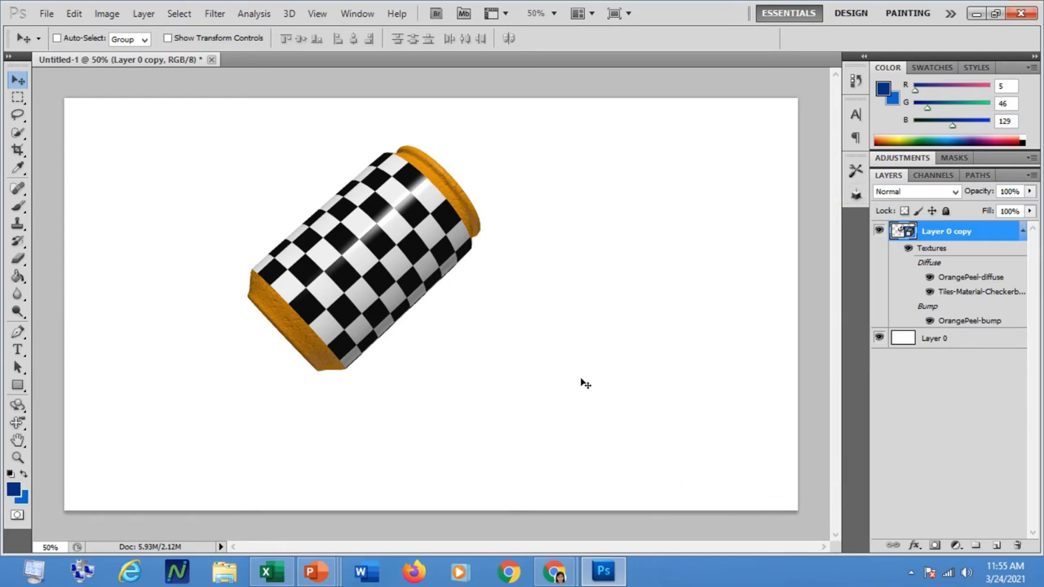